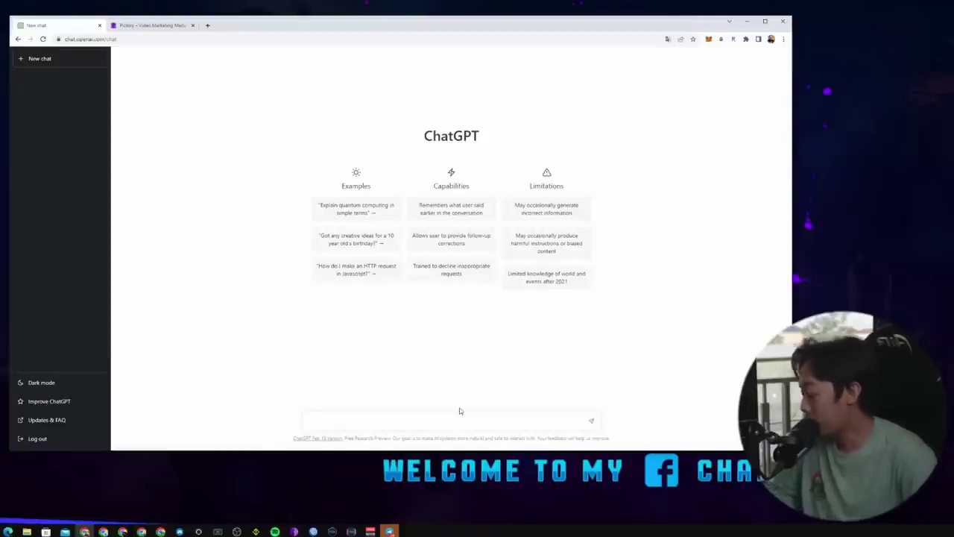
Ask ChatGPT: Please write me a video script about "What is Crypto Currency?".
type("Please write me a")
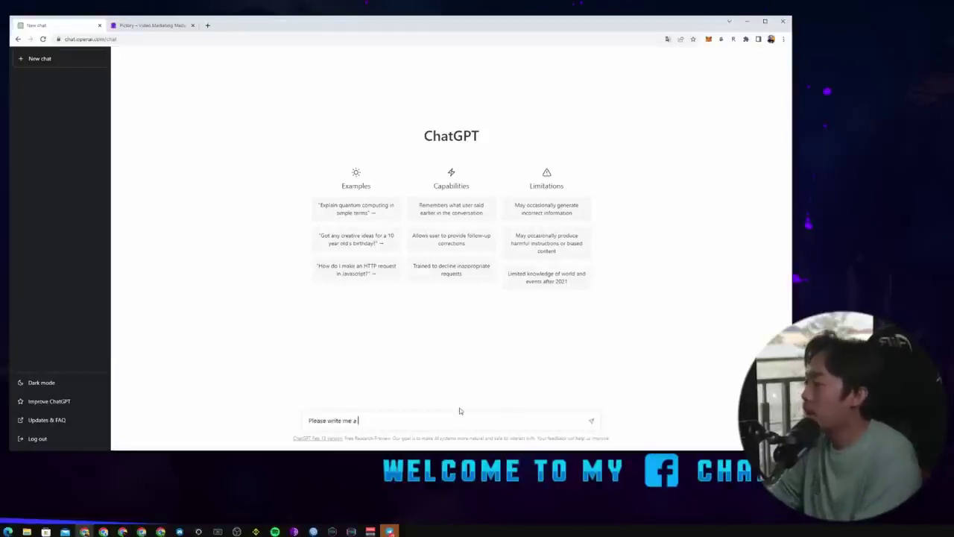
type(" video script abo")
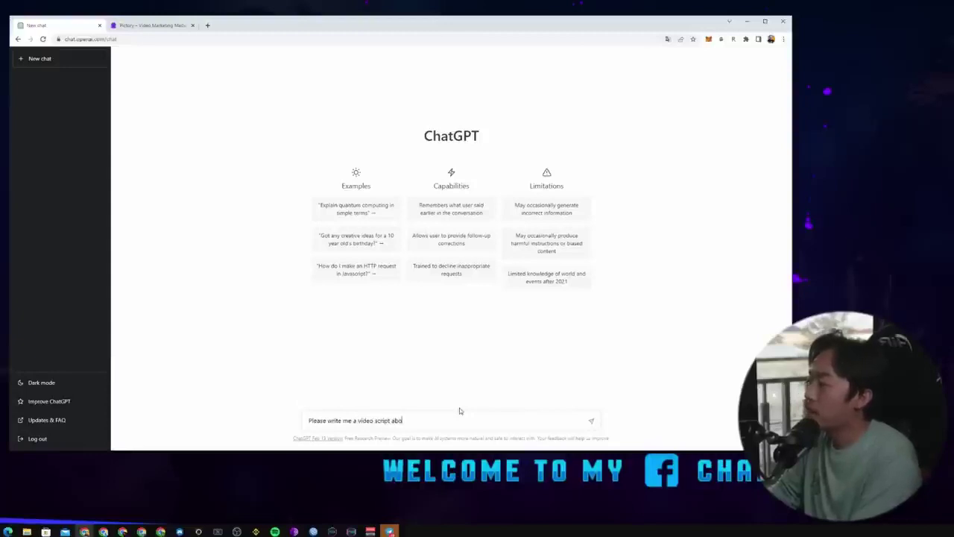
type("ut t\"What is Cryp")
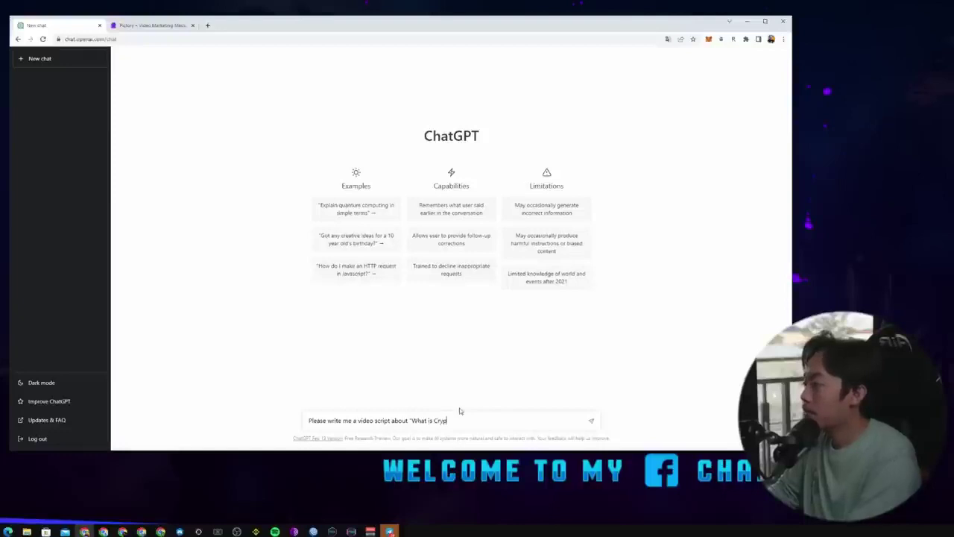
type("to Currency?\"")
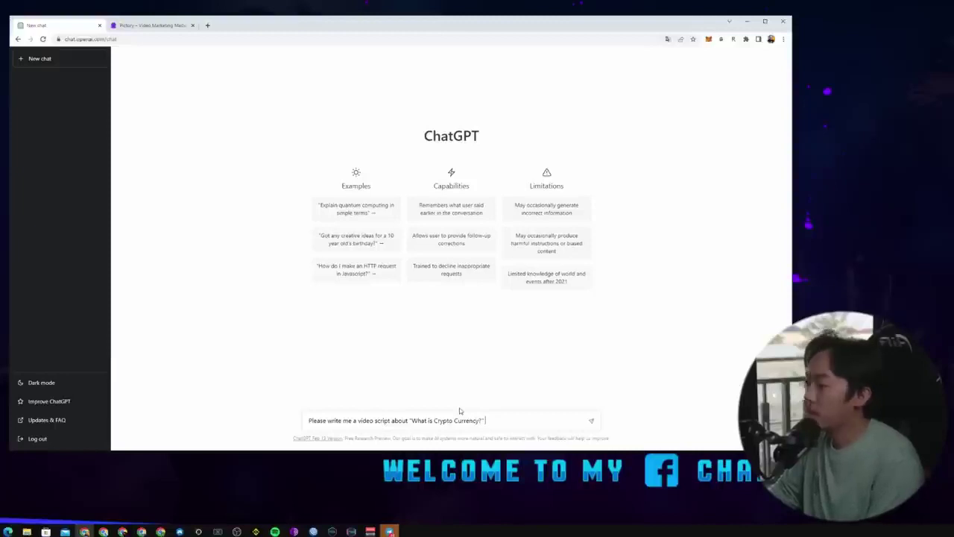
key("Return")
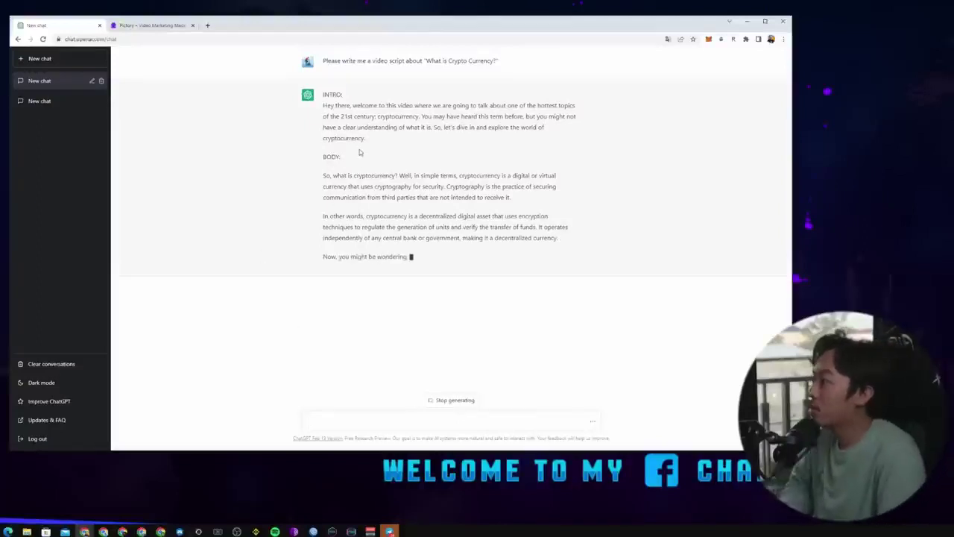
Examine the intro paragraph of the generated cryptocurrency script.
left_click_drag(377, 135, 323, 105)
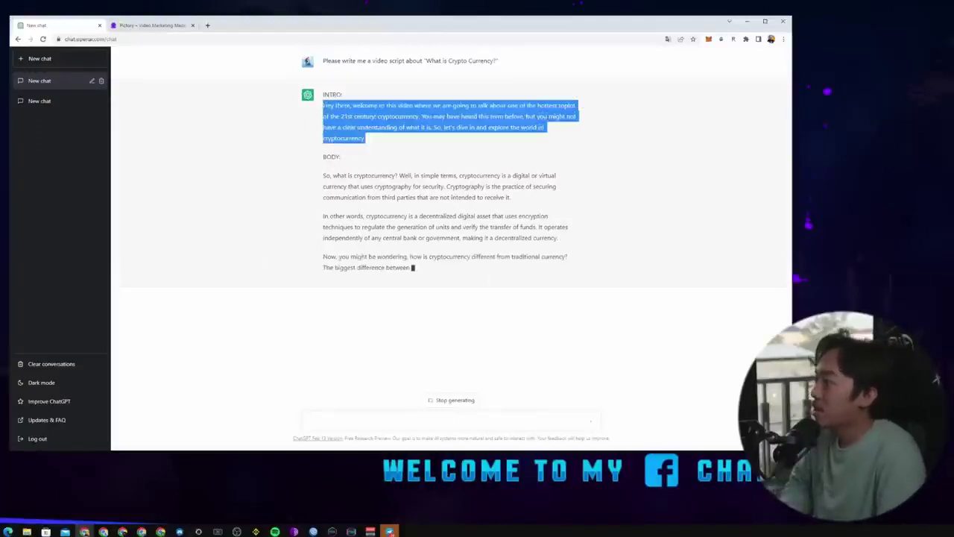
left_click(430, 149)
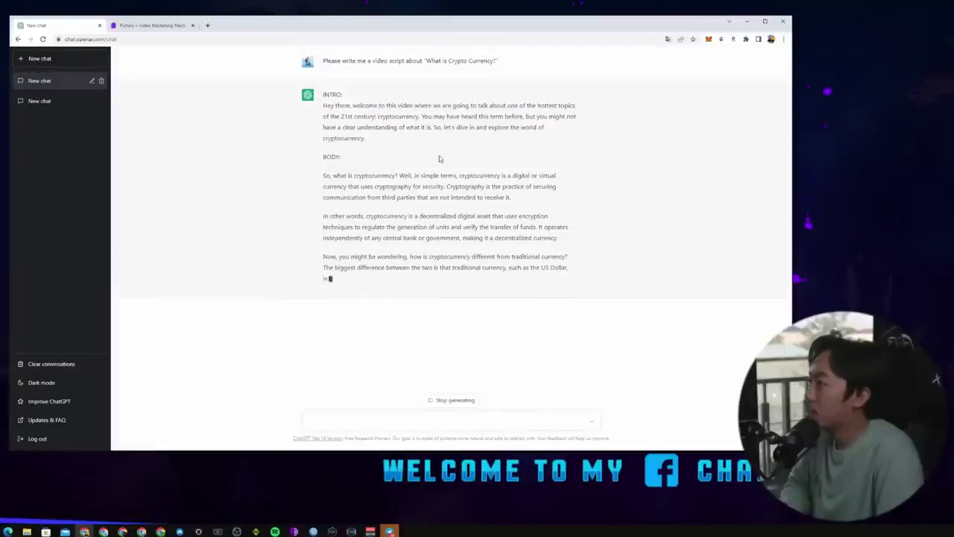
left_click_drag(414, 105, 464, 106)
left_click(477, 120)
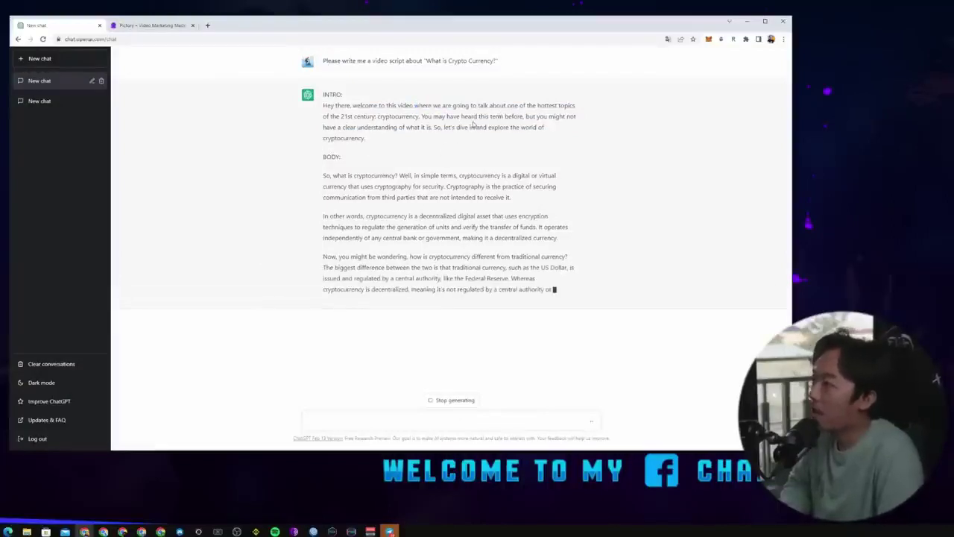
left_click_drag(346, 117, 565, 123)
left_click(572, 120)
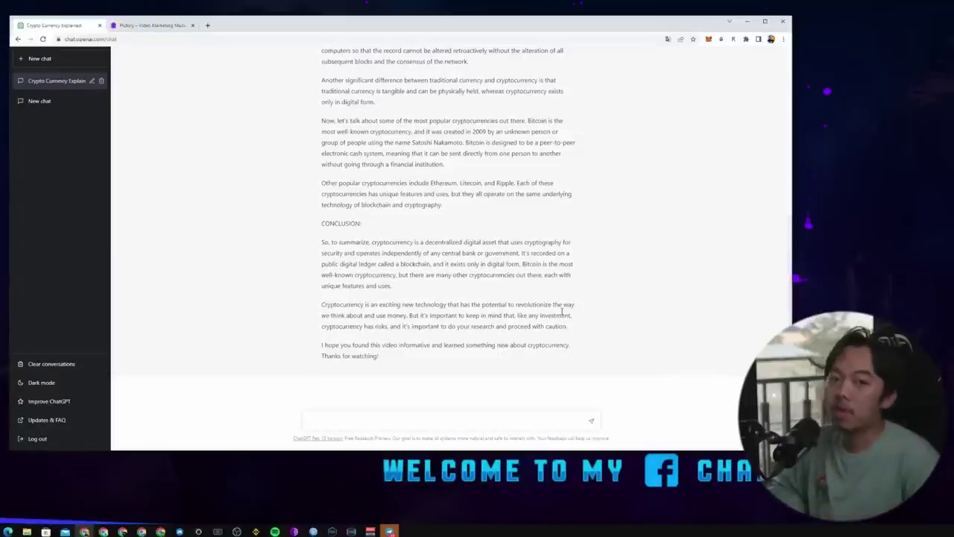
Copy the script's intro paragraph, without its INTRO heading.
scroll(415, 301, "up", 1)
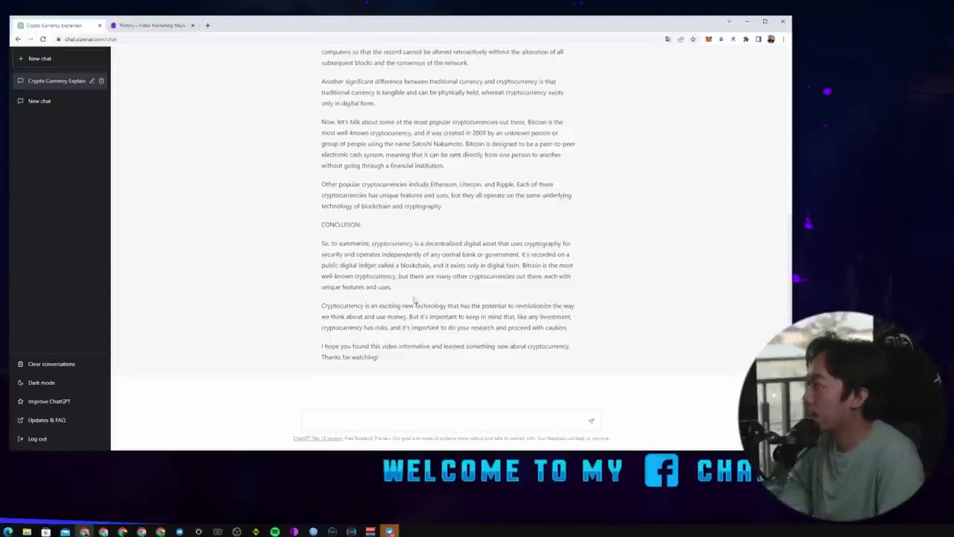
scroll(415, 301, "up", 4)
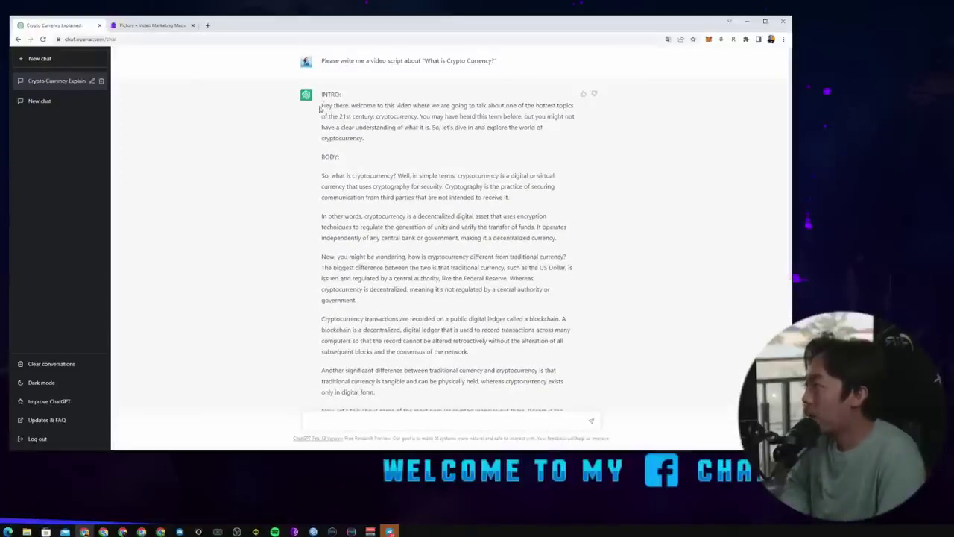
left_click_drag(323, 105, 431, 143)
key("ctrl+c")
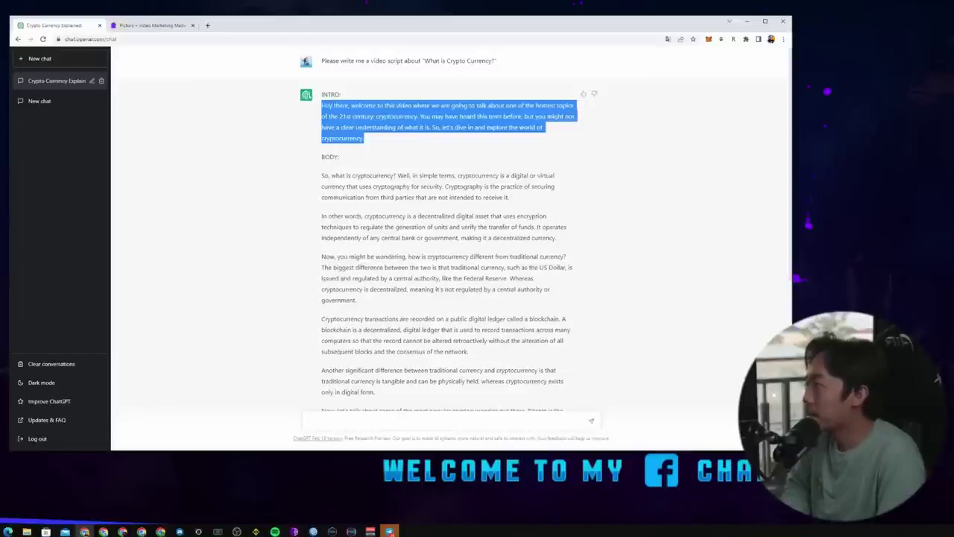
right_click(356, 112)
Switch to Pictory, go to its login, and start a Script to Video project.
left_click(149, 25)
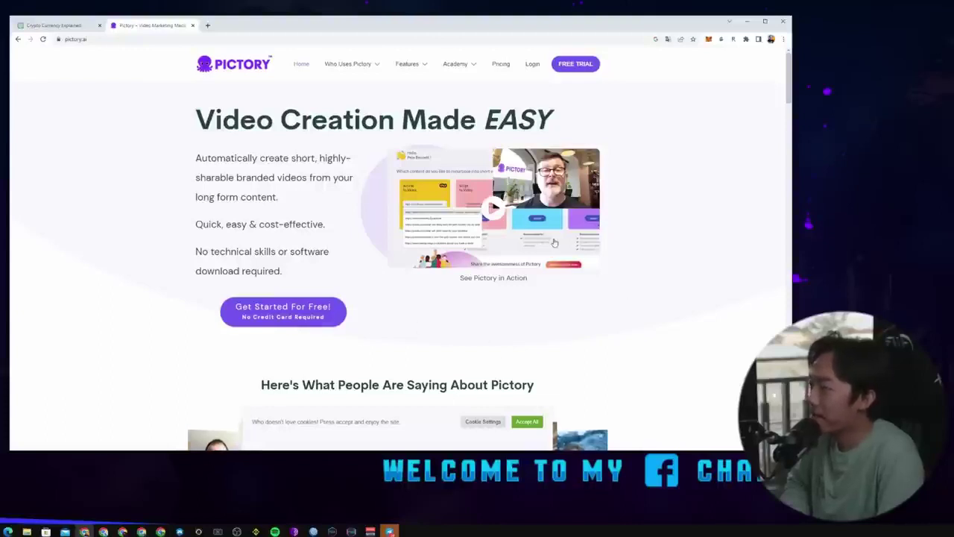
left_click(532, 67)
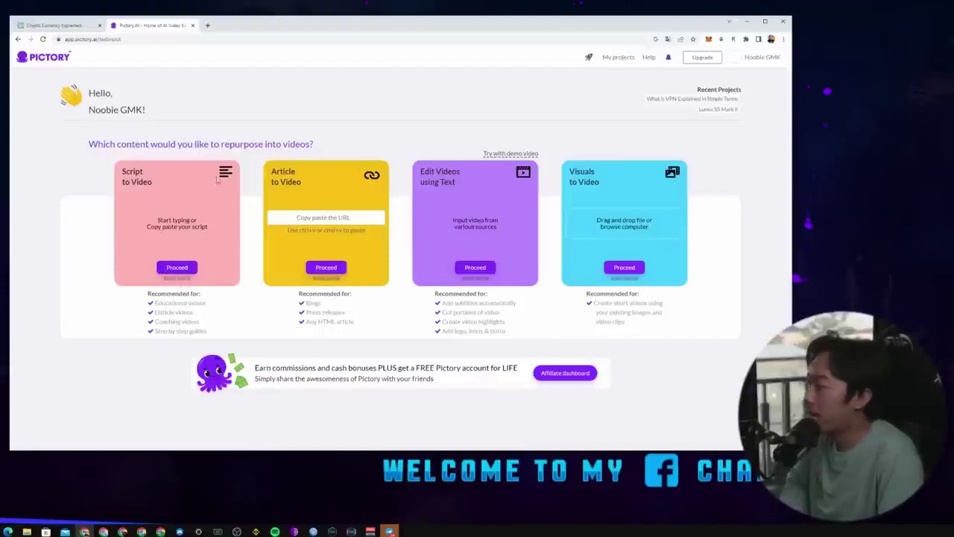
left_click(180, 267)
Name the video "What is Crypto Currency" and paste the copied intro as the script's first paragraph, followed by a blank line.
left_click(235, 182)
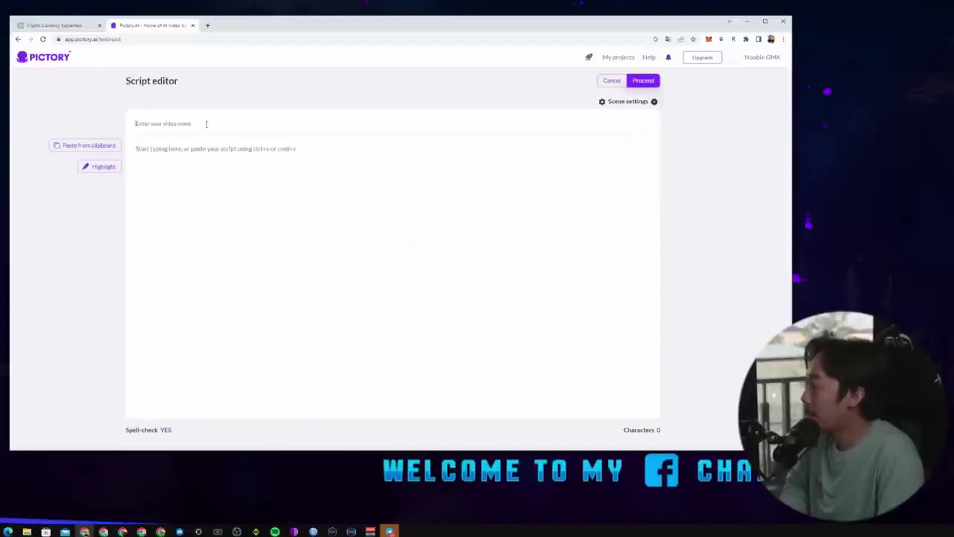
type("What is")
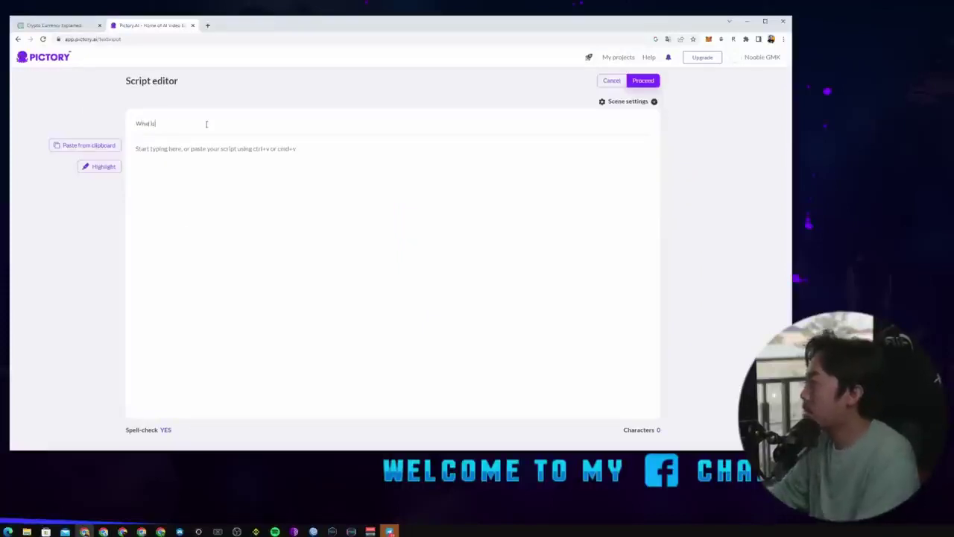
type(" Crypto Currency")
left_click(187, 149)
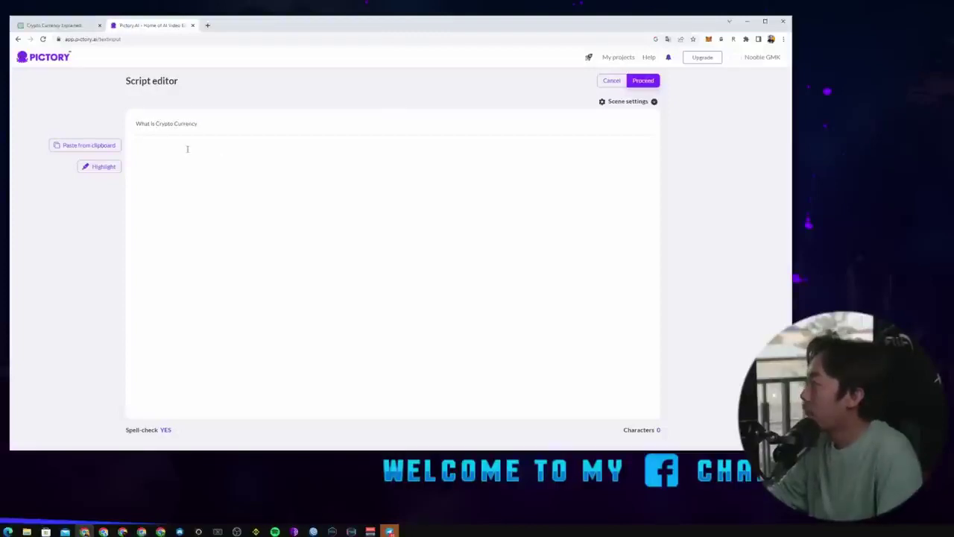
key("ctrl+v")
key("Return")
key("Return")
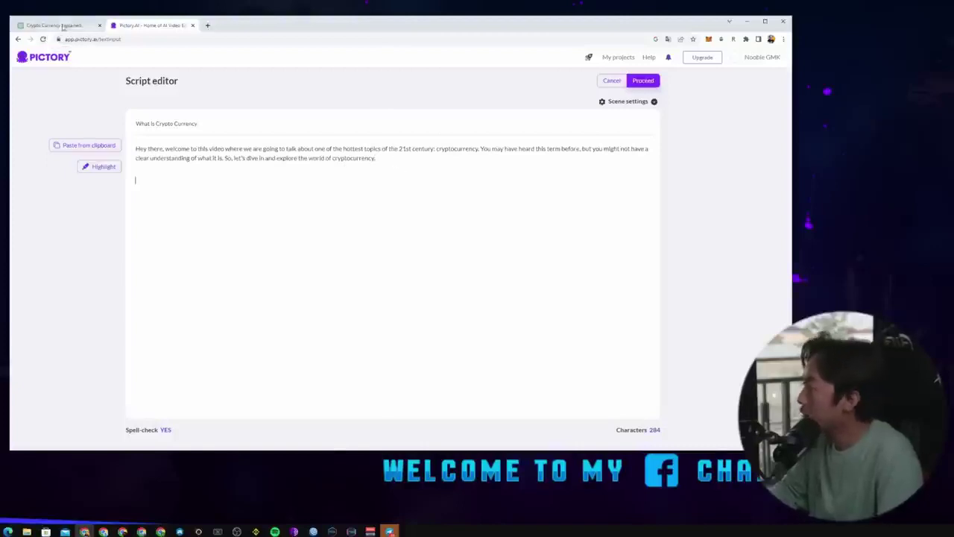
Copy all the BODY paragraphs from the ChatGPT script, without the heading, and paste them below the intro in Pictory's script editor.
left_click(52, 24)
left_click(358, 174)
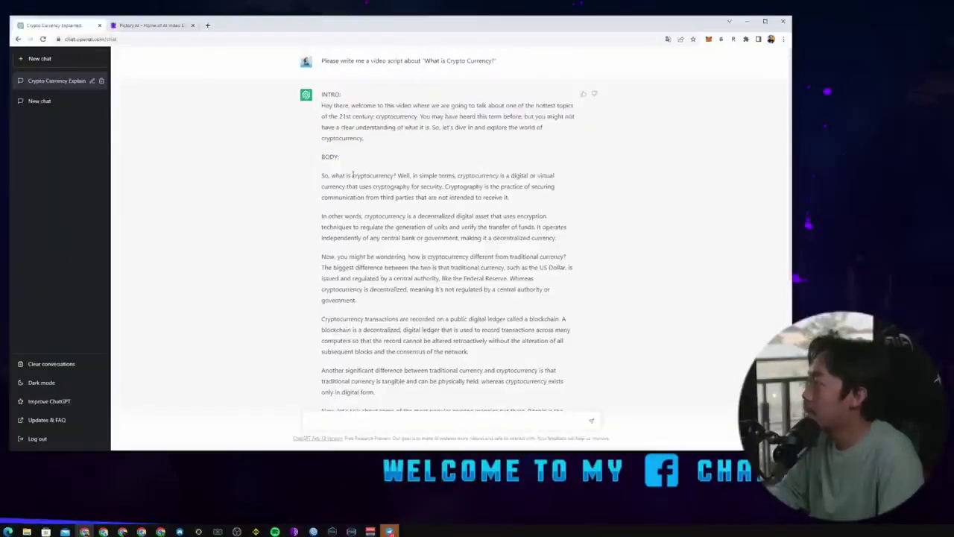
left_click_drag(322, 176, 562, 205)
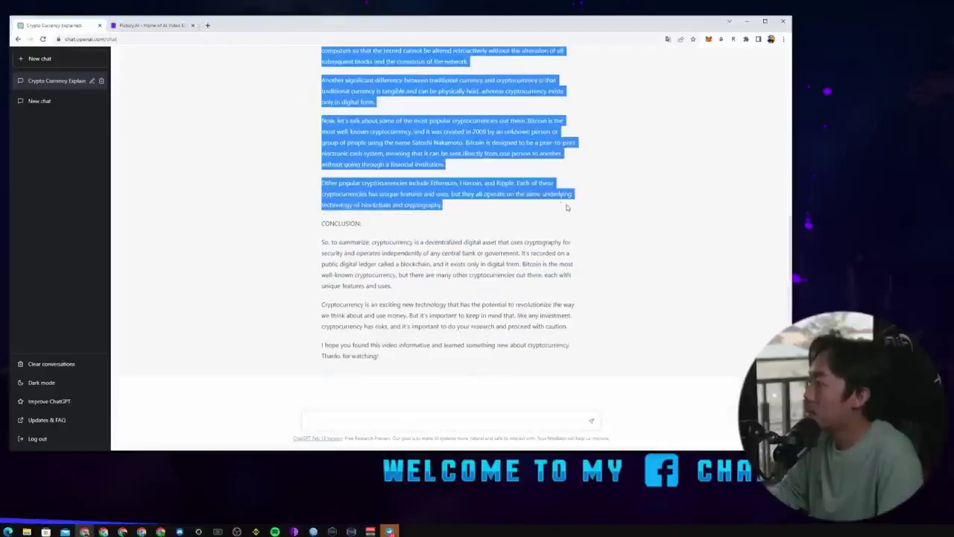
scroll(366, 231, "up", 5)
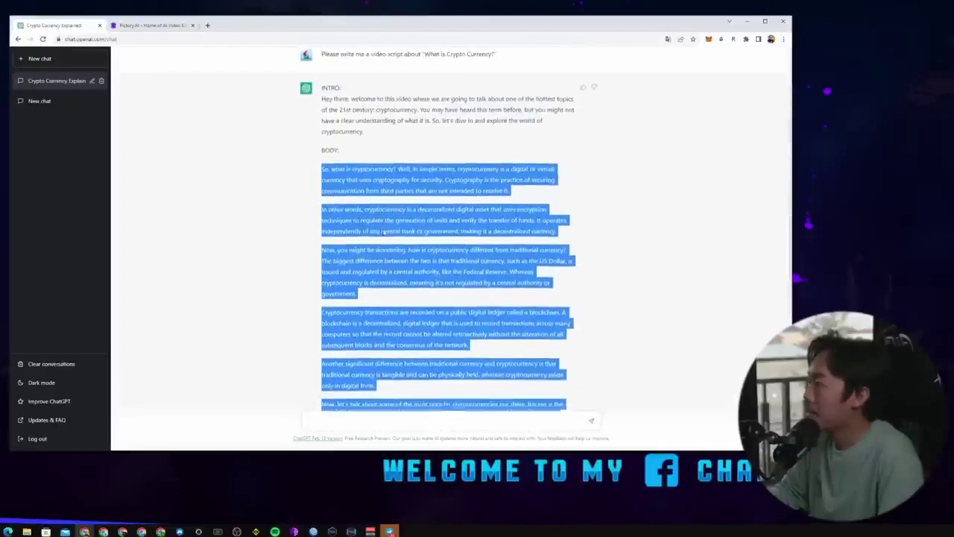
scroll(384, 233, "down", 4)
key("ctrl+c")
left_click(150, 25)
key("ctrl+v")
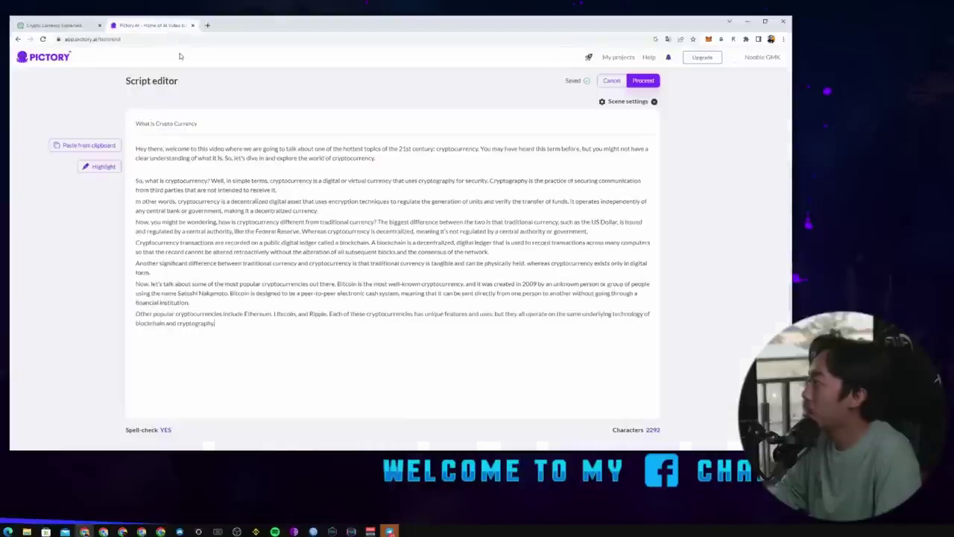
Copy the CONCLUSION paragraphs from the ChatGPT script and paste them after a blank line at the end of the Pictory script.
left_click(60, 25)
scroll(383, 307, "down", 2)
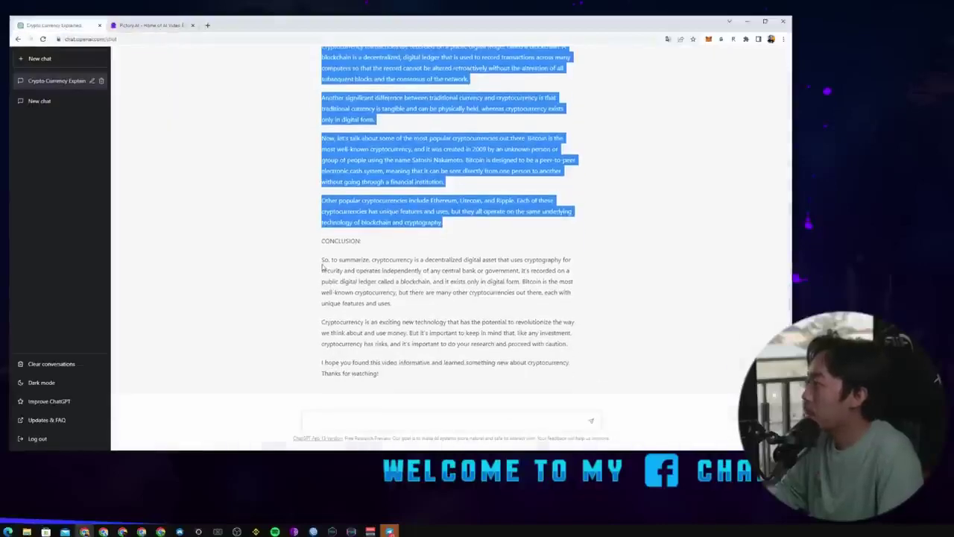
left_click_drag(323, 261, 442, 378)
left_click(142, 27)
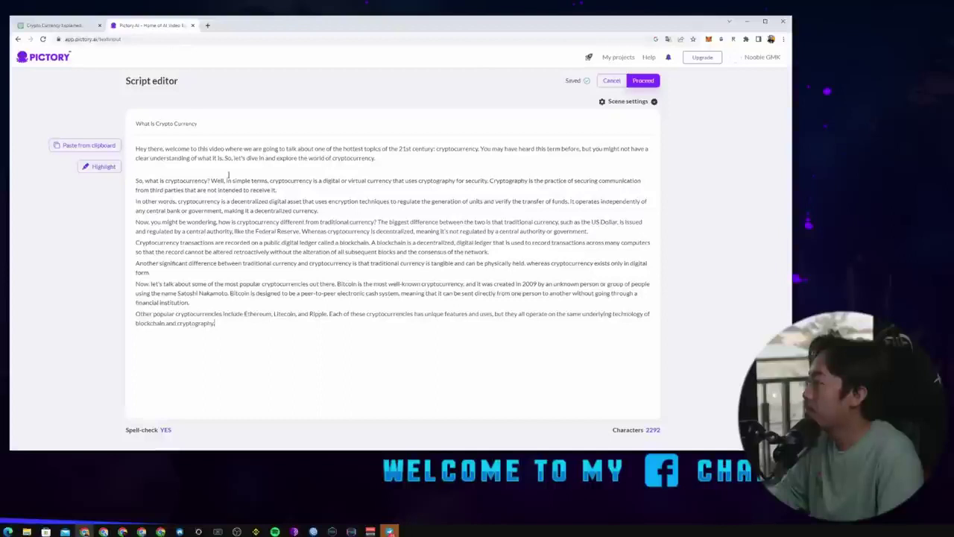
key("Return")
key("Return")
key("ctrl+v")
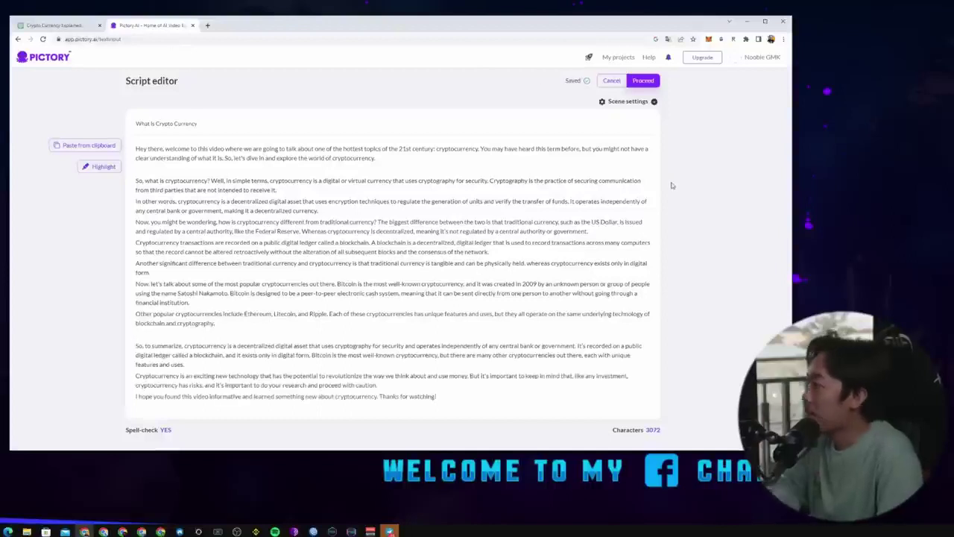
Review the assembled script and proceed to choosing a video template.
left_click_drag(401, 336, 146, 158)
left_click(429, 190)
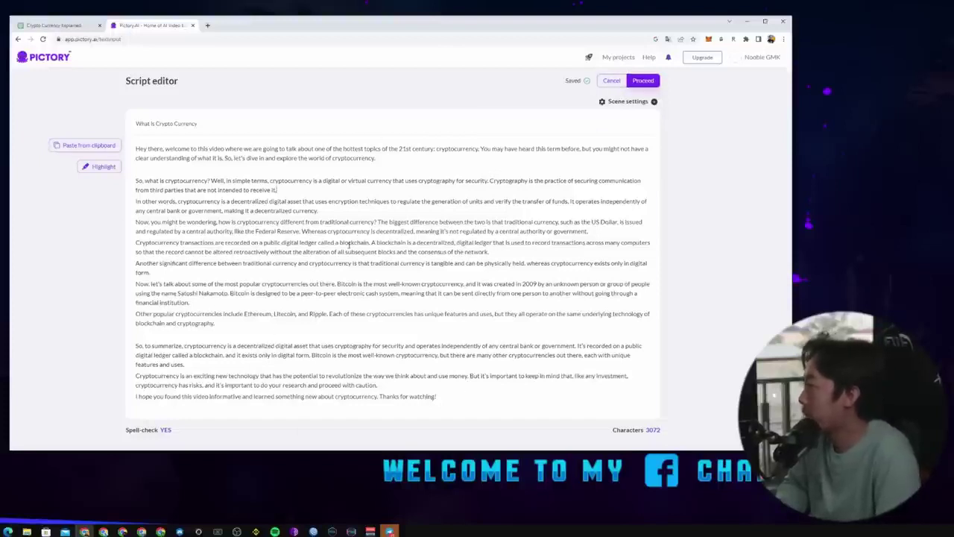
left_click(643, 81)
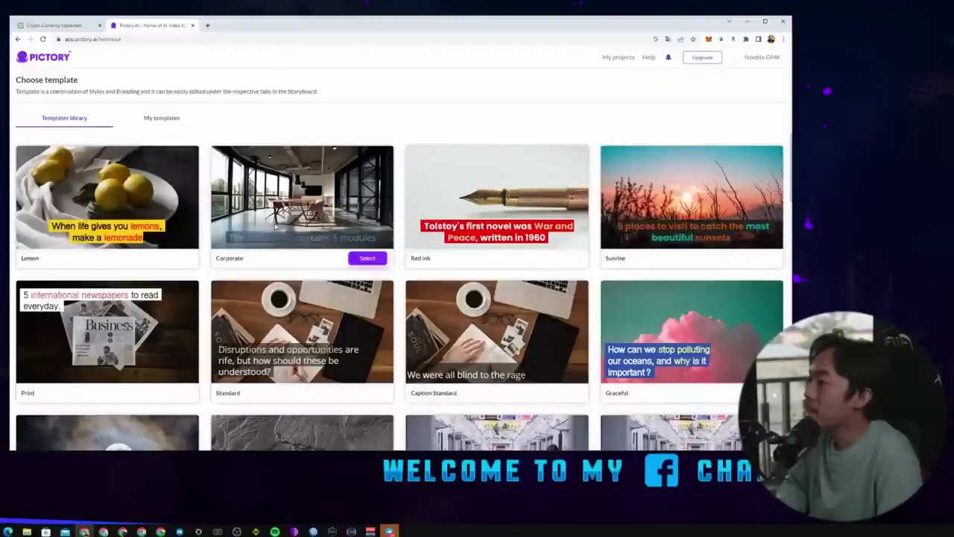
Browse the template library and compare the caption styles of the available video templates.
scroll(268, 244, "down", 2)
scroll(283, 243, "up", 2)
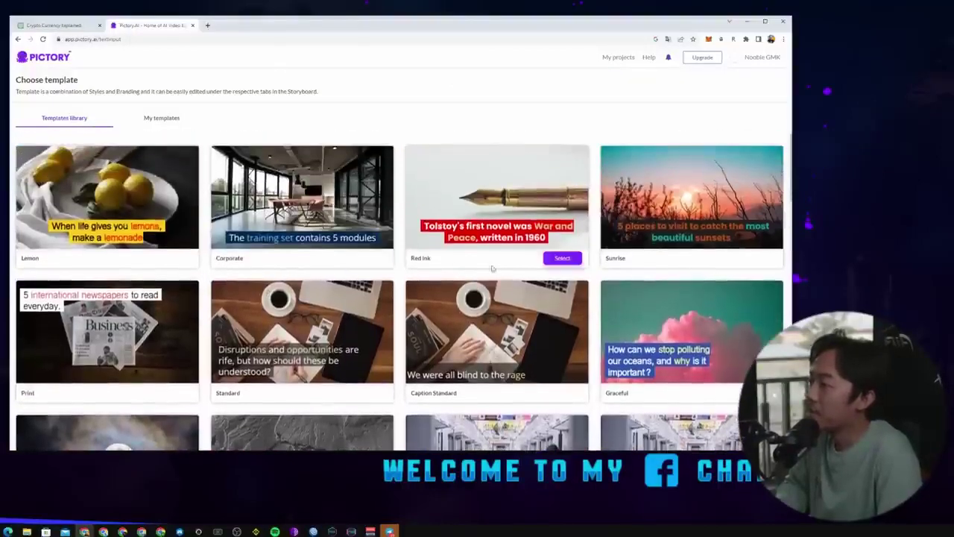
scroll(329, 241, "down", 2)
scroll(354, 239, "up", 2)
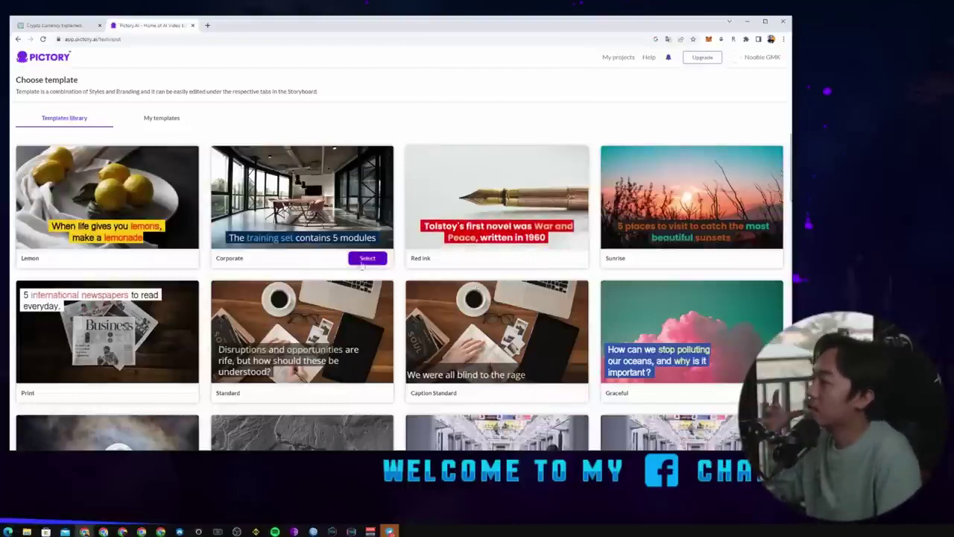
scroll(507, 388, "down", 2)
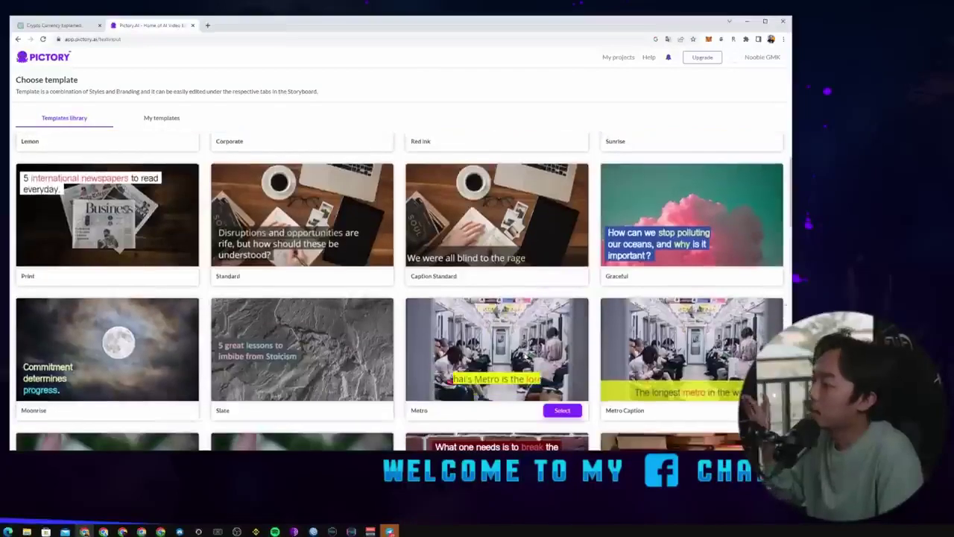
scroll(449, 329, "down", 4)
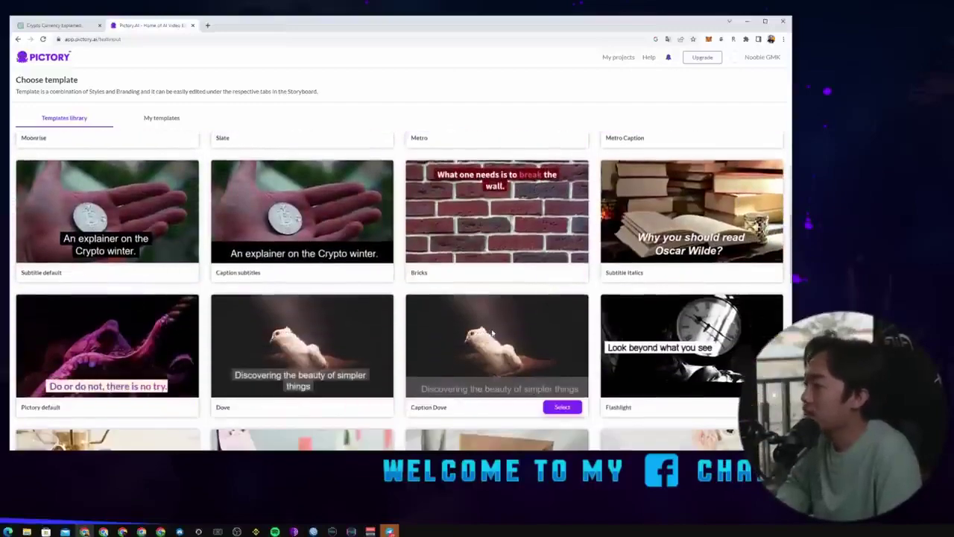
scroll(478, 323, "down", 3)
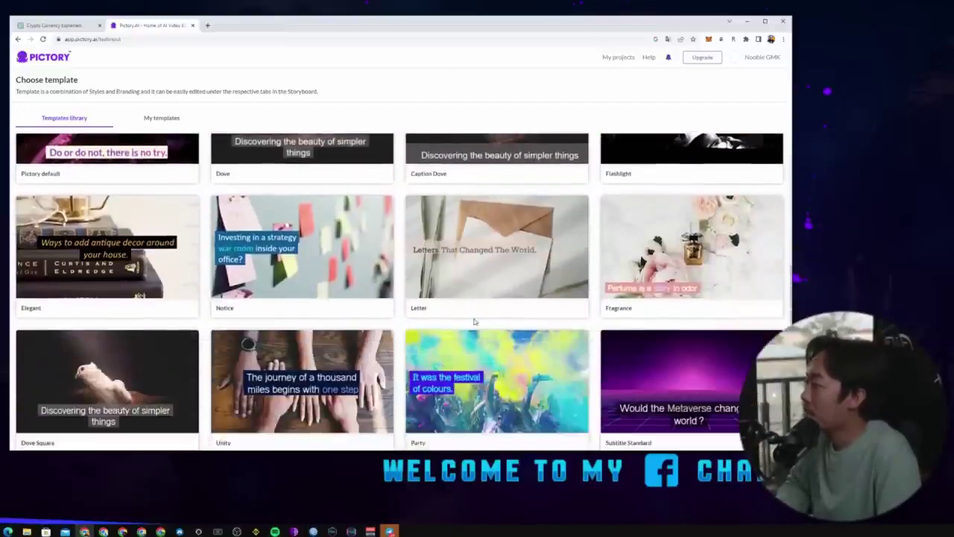
scroll(462, 317, "up", 1)
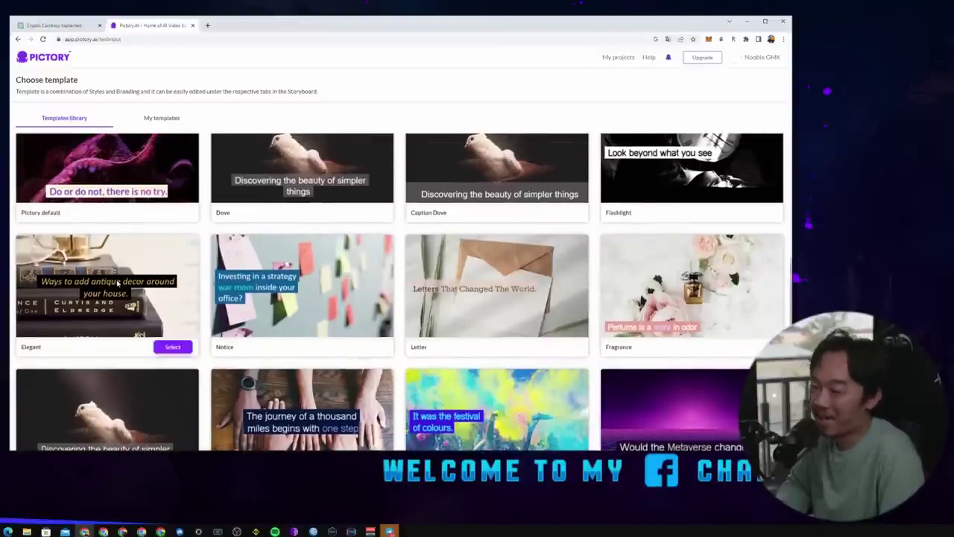
scroll(117, 283, "down", 5)
scroll(117, 283, "up", 4)
mouse_move(170, 307)
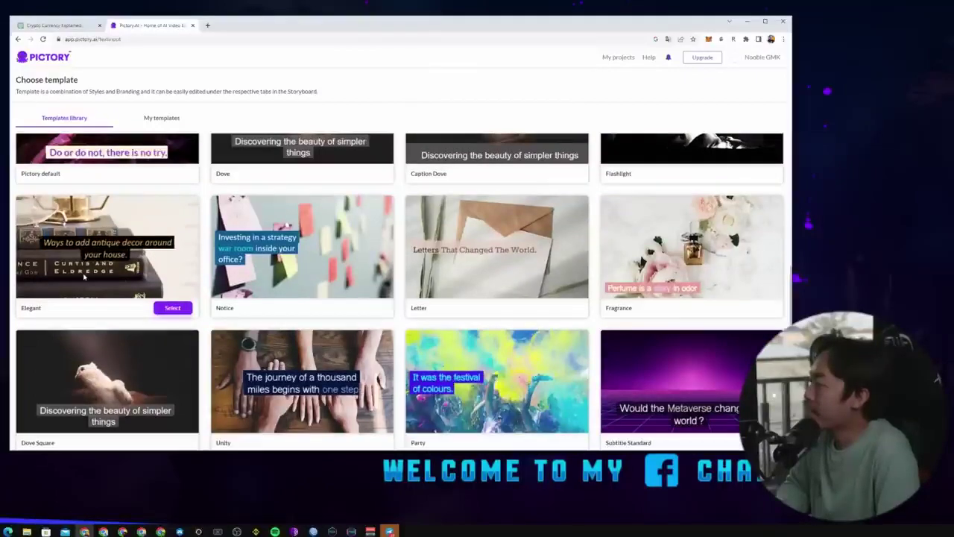
scroll(393, 296, "down", 6)
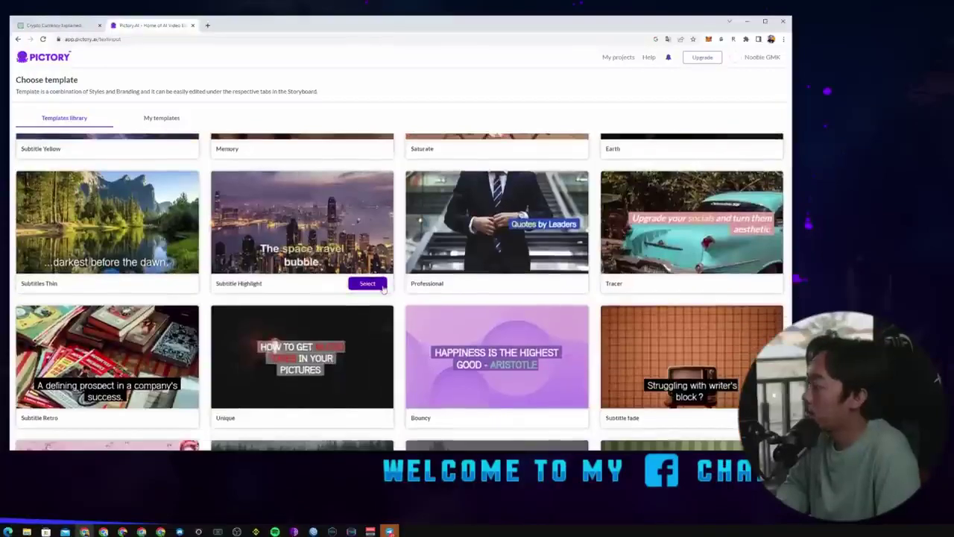
scroll(383, 289, "down", 1)
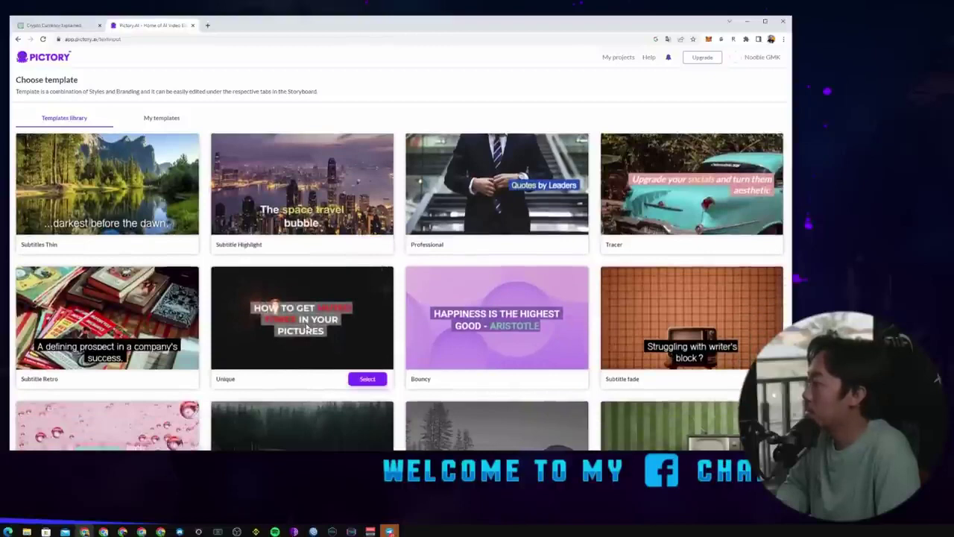
scroll(310, 323, "down", 2)
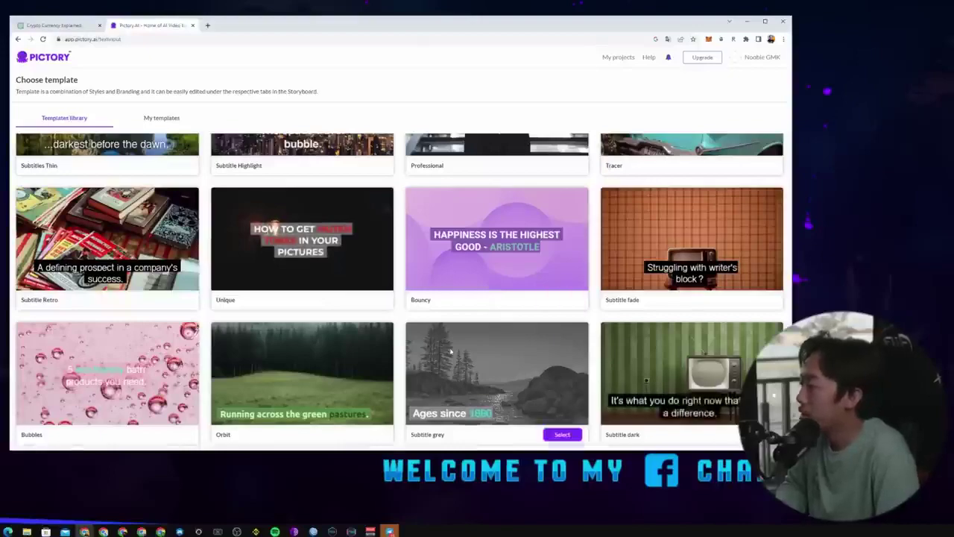
scroll(456, 344, "down", 3)
scroll(457, 345, "up", 3)
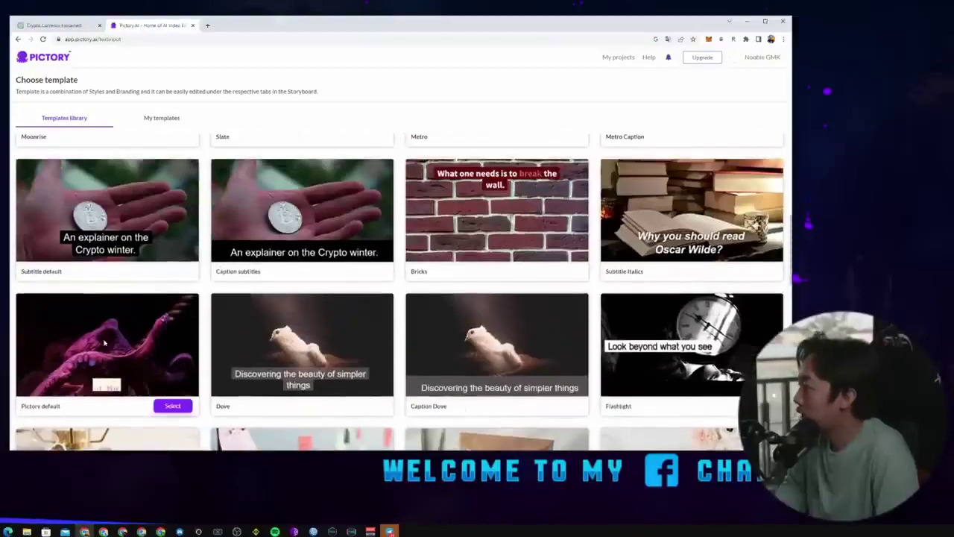
Choose the Pictory default template with a 16:9 aspect ratio and create the video storyboard.
left_click(173, 406)
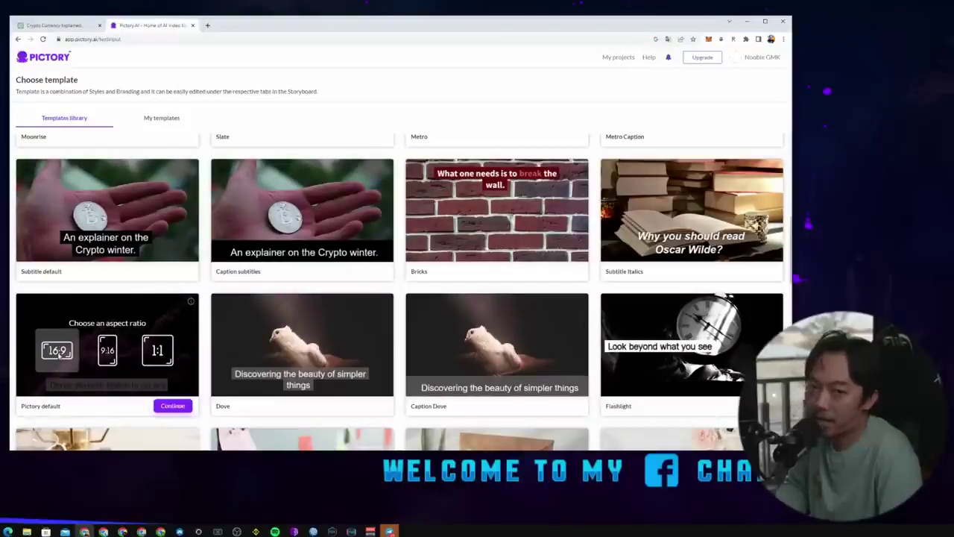
left_click(112, 349)
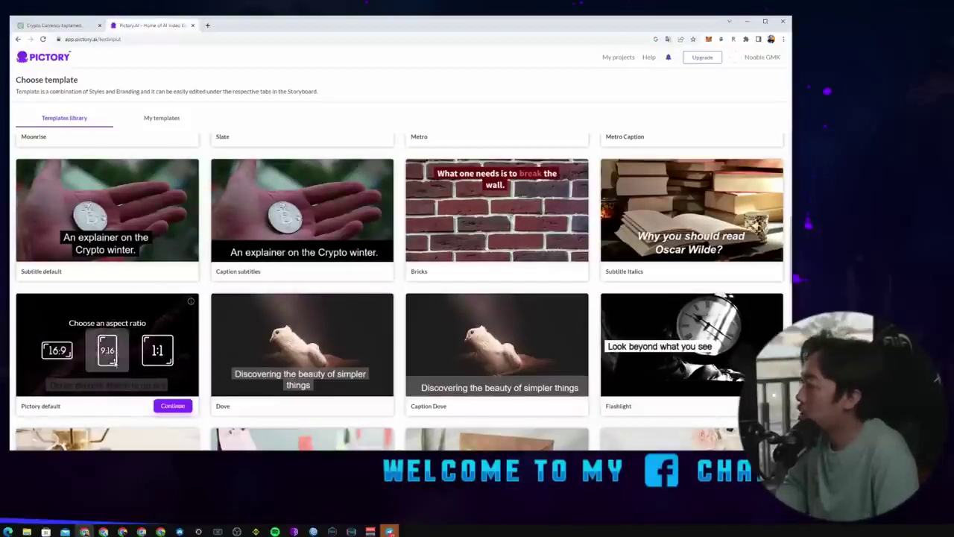
left_click(158, 350)
left_click(55, 352)
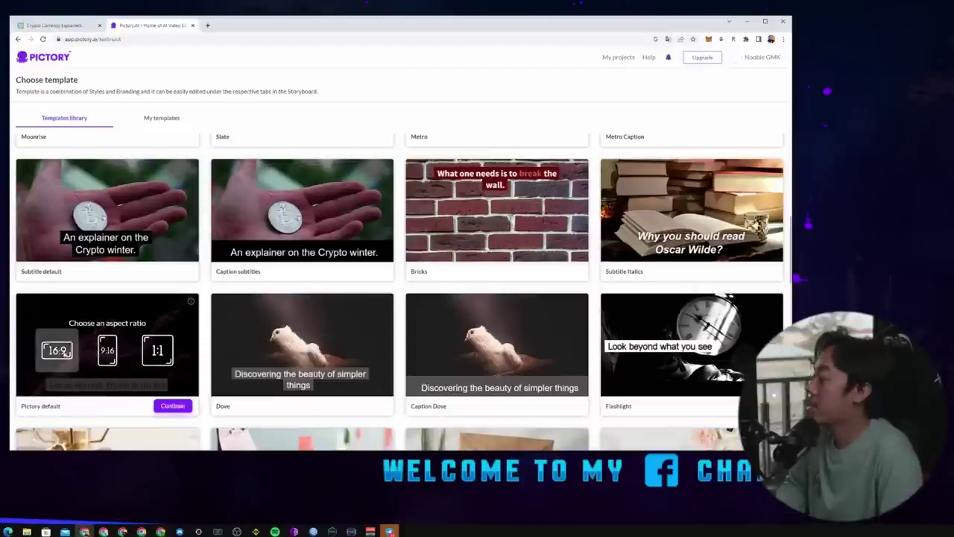
left_click(173, 405)
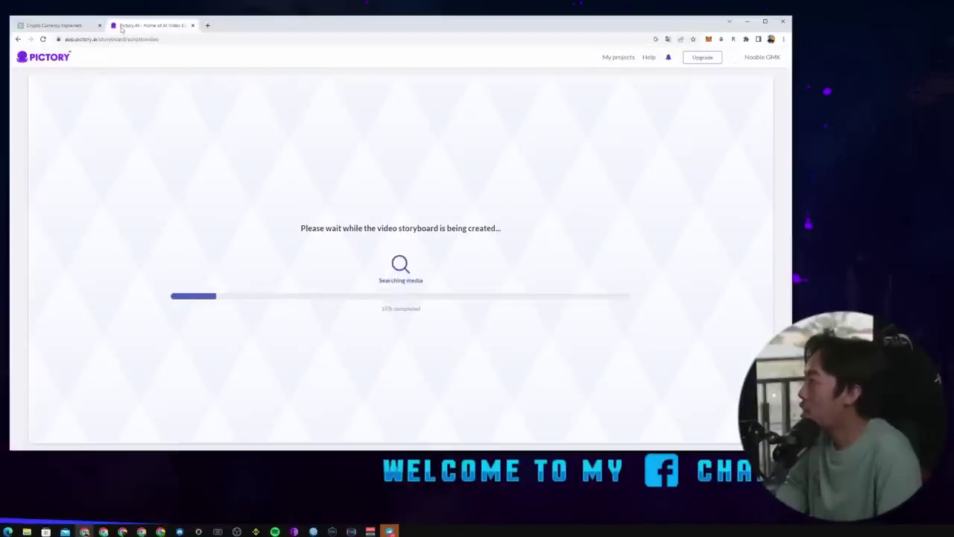
left_click(67, 25)
left_click(149, 25)
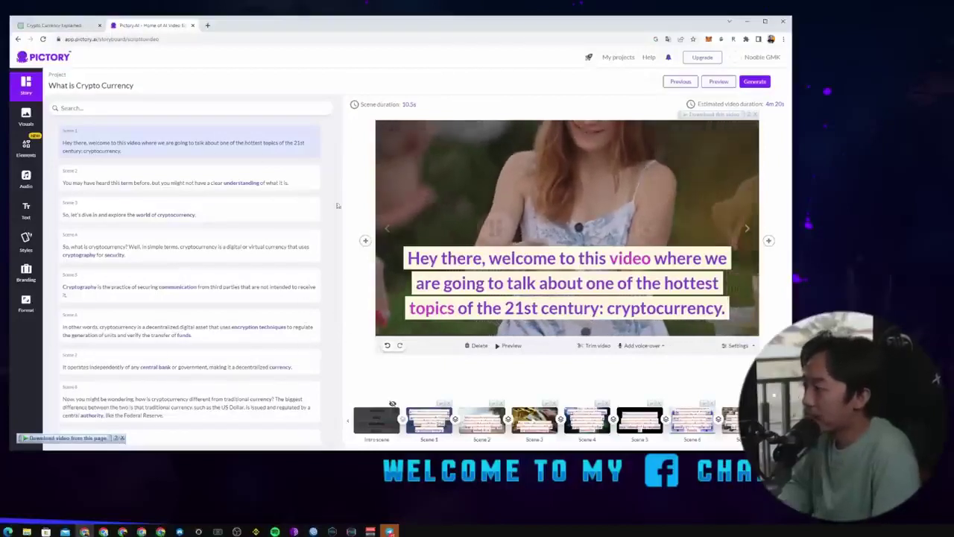
Review the storyboard's scene texts and visuals, stepping through scenes 2 to 7 and checking the timeline through the outro.
scroll(209, 343, "down", 4)
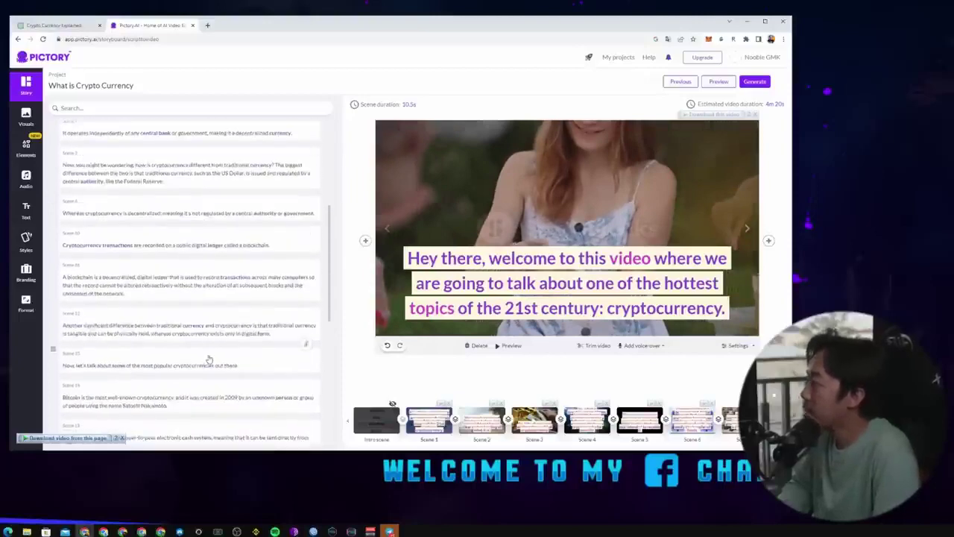
scroll(208, 298, "up", 5)
left_click(144, 183)
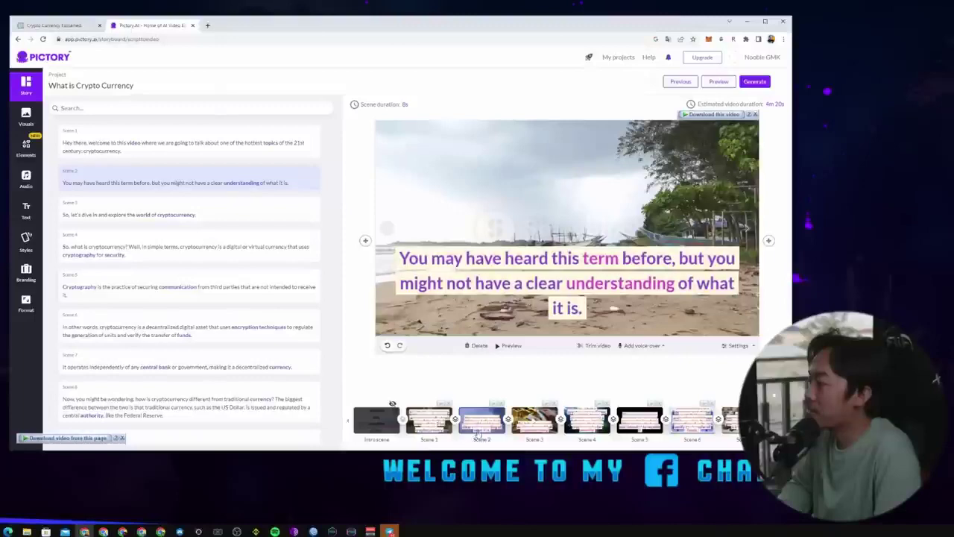
left_click(531, 427)
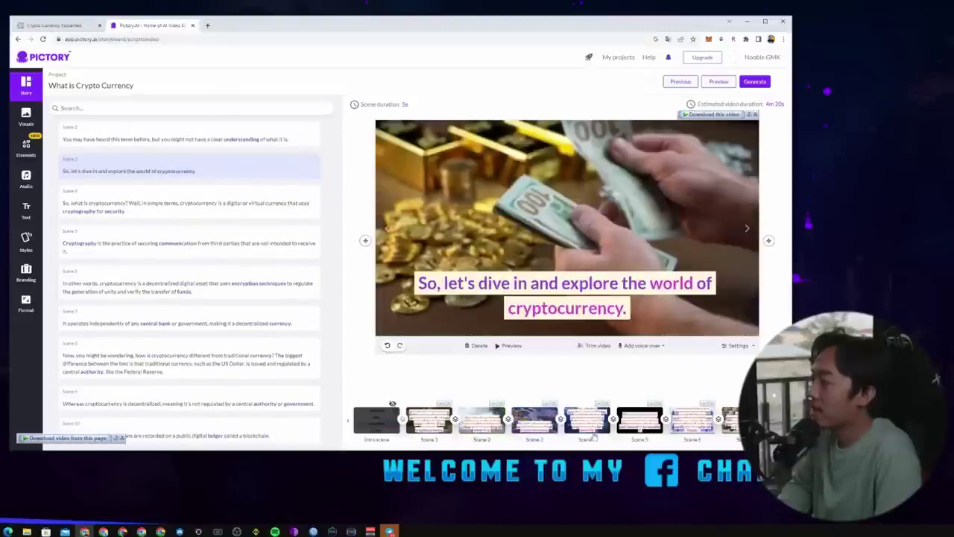
left_click(585, 429)
left_click(636, 431)
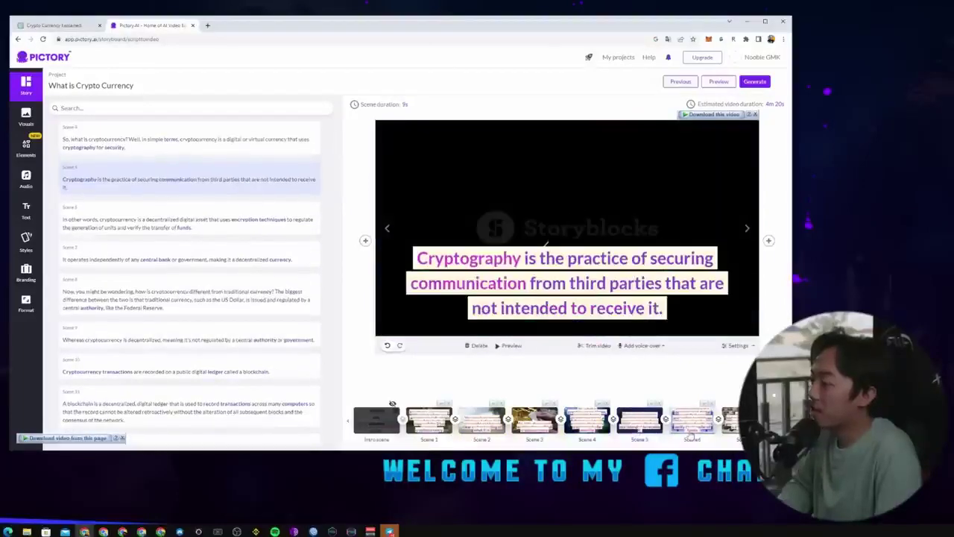
left_click(690, 432)
left_click(732, 421)
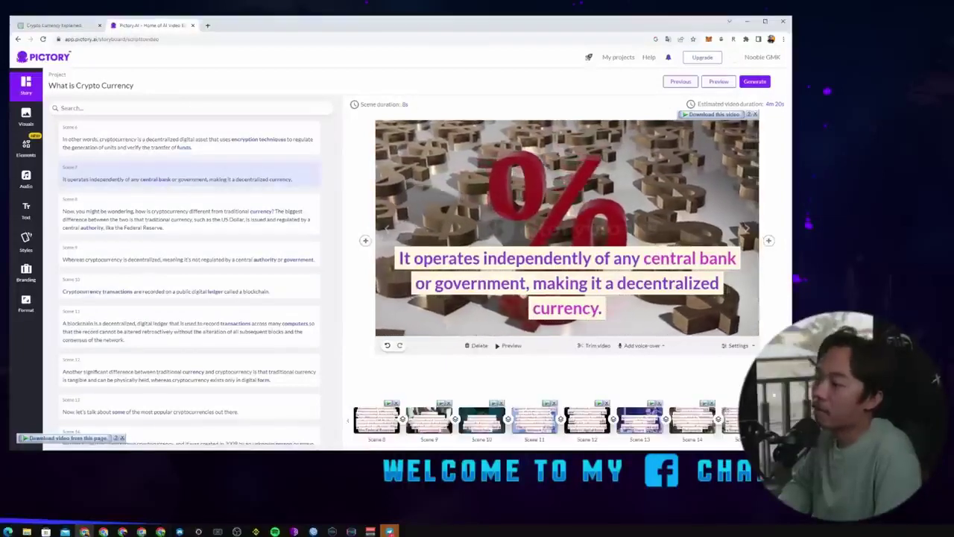
scroll(377, 420, "down", 5)
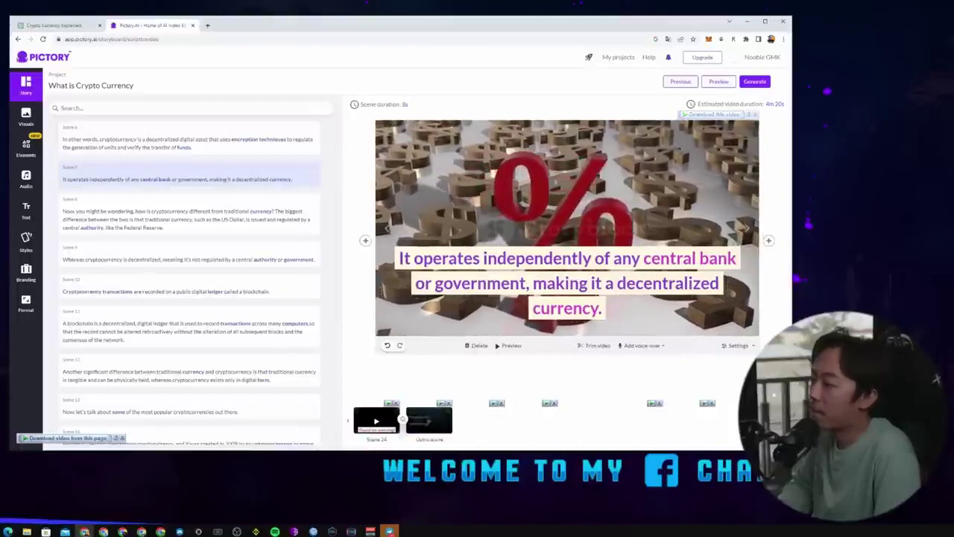
scroll(376, 420, "up", 15)
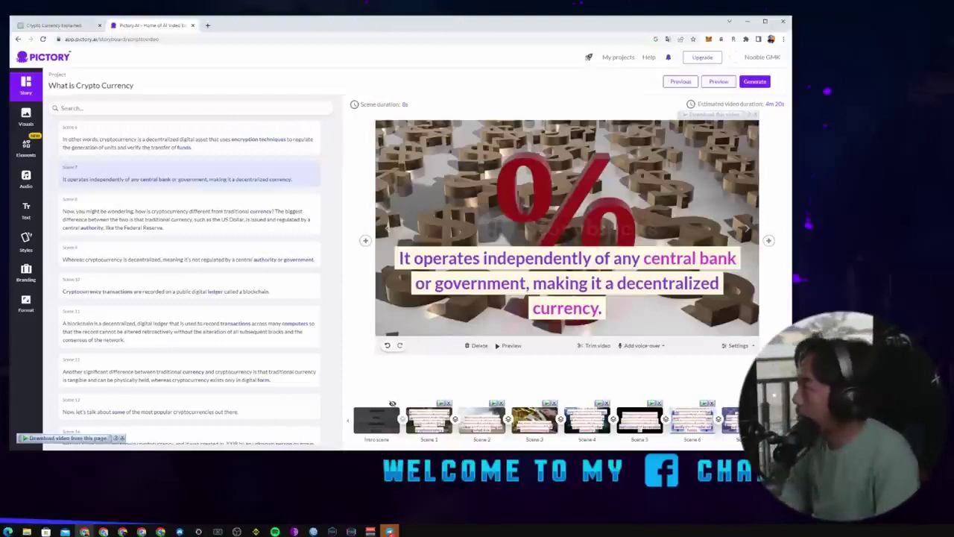
Apply the US English male voice Matthew as the video's voice-over at normal speed.
left_click(26, 179)
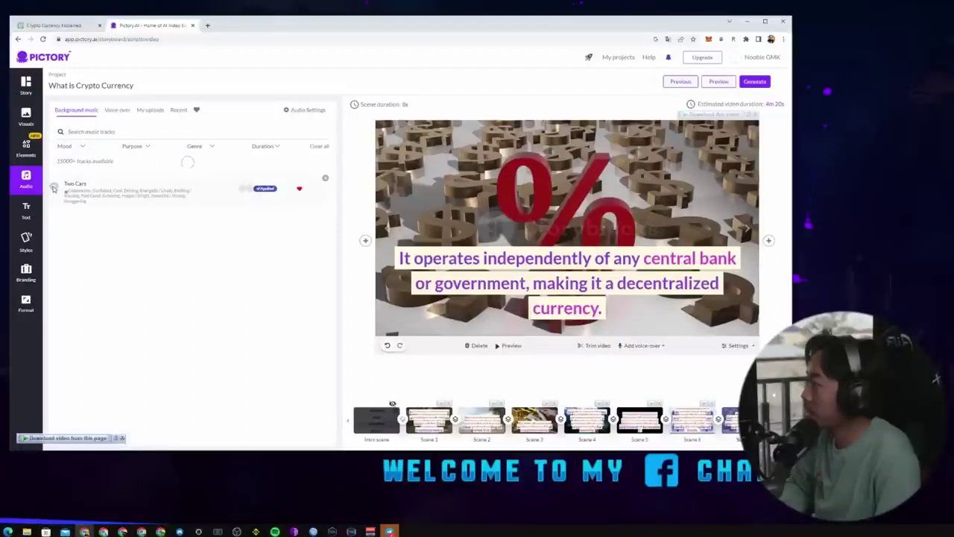
left_click(117, 111)
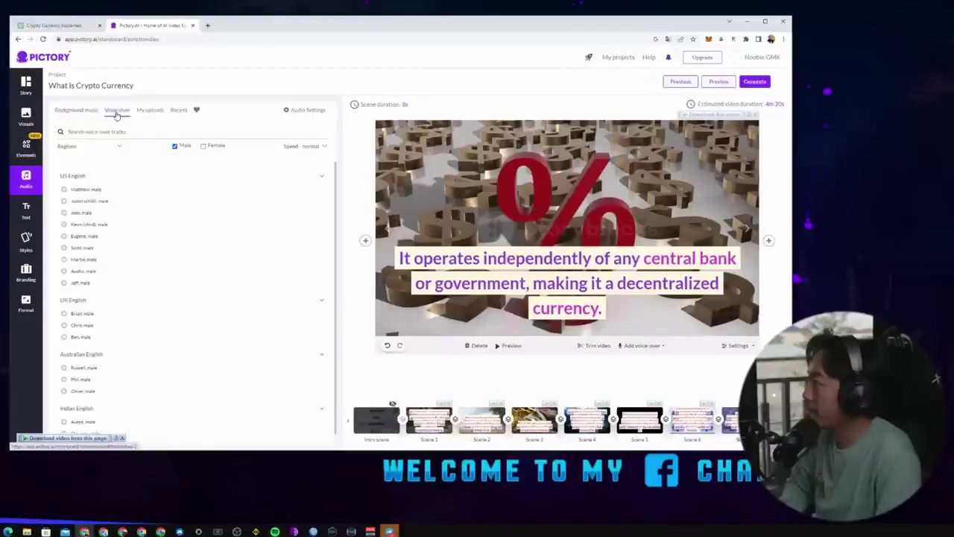
mouse_move(64, 191)
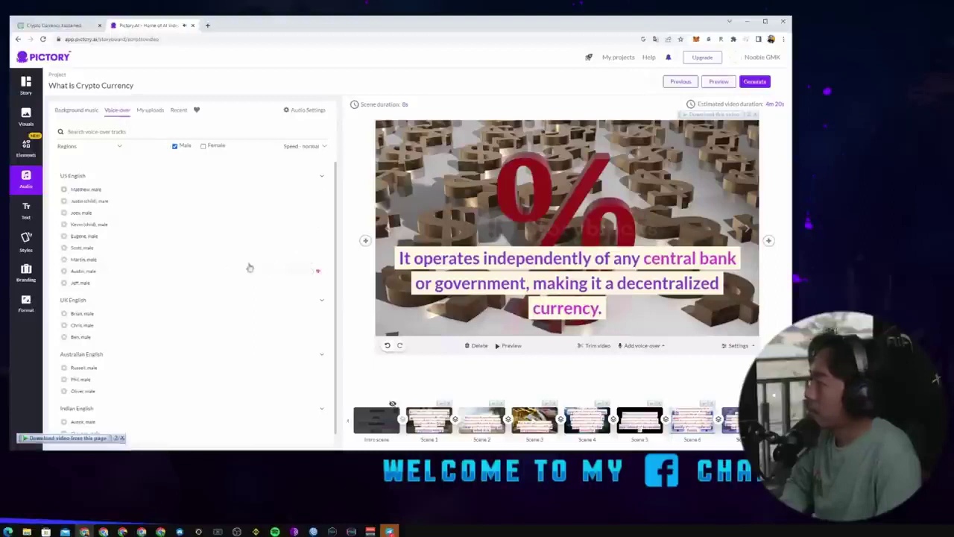
mouse_move(217, 251)
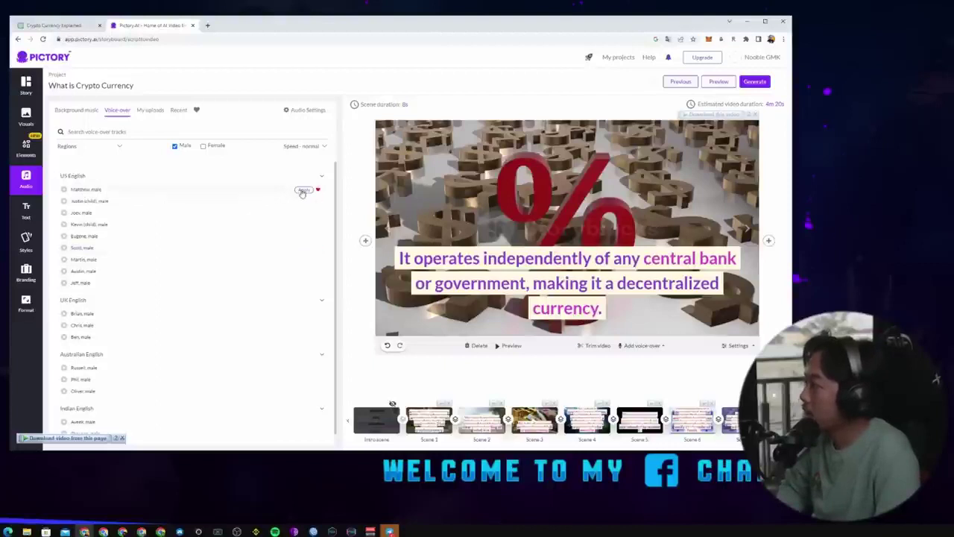
left_click(302, 191)
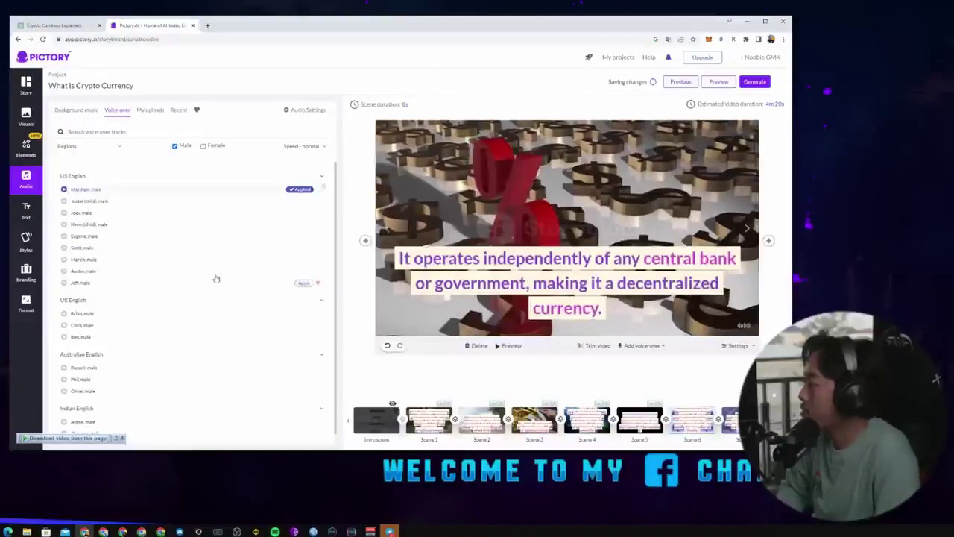
scroll(123, 328, "down", 1)
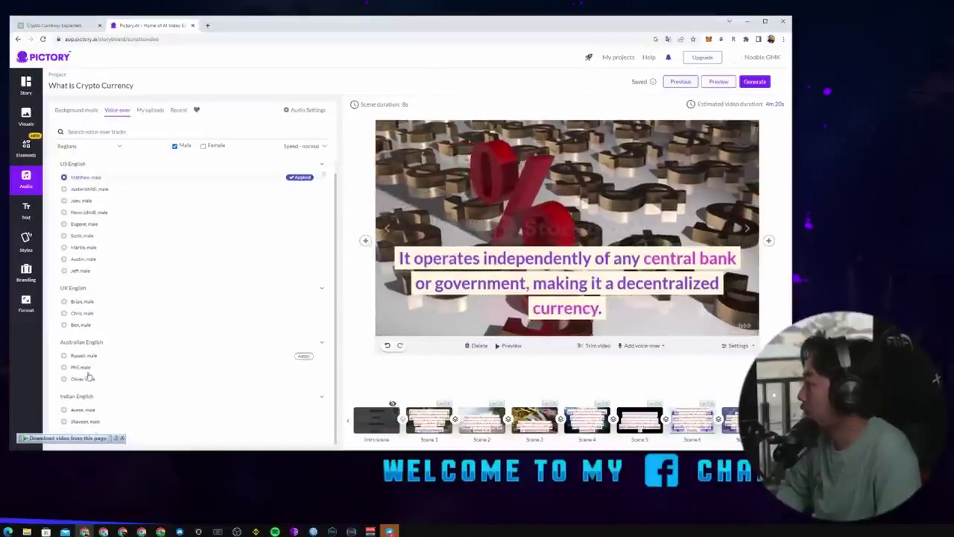
Look through the background music, text formats, stock visuals for the current scene, branding and template styles.
left_click(76, 110)
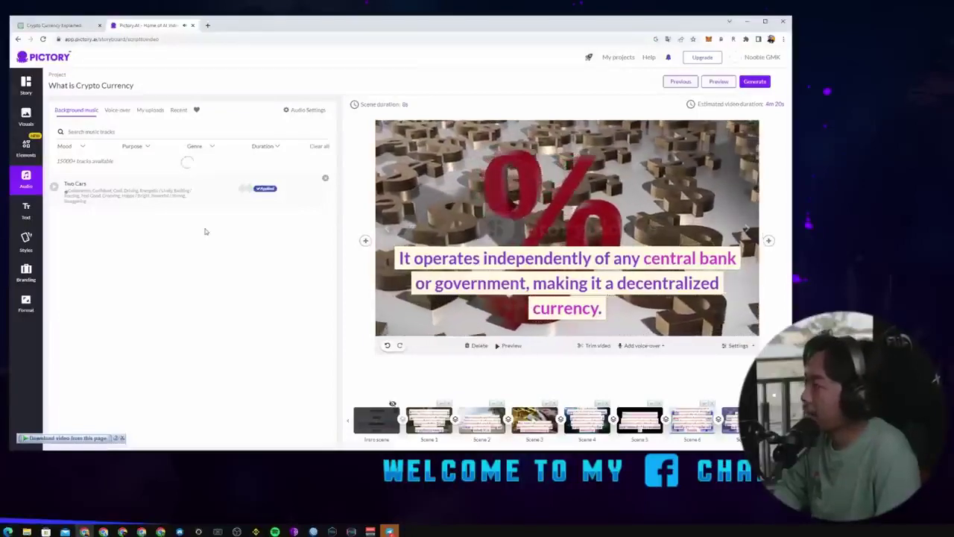
left_click(26, 209)
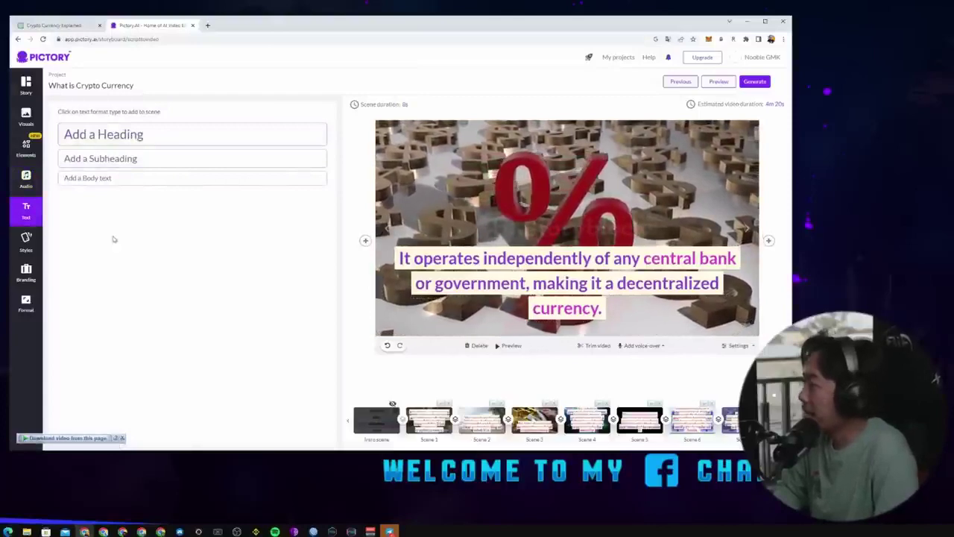
left_click(26, 115)
scroll(238, 250, "down", 3)
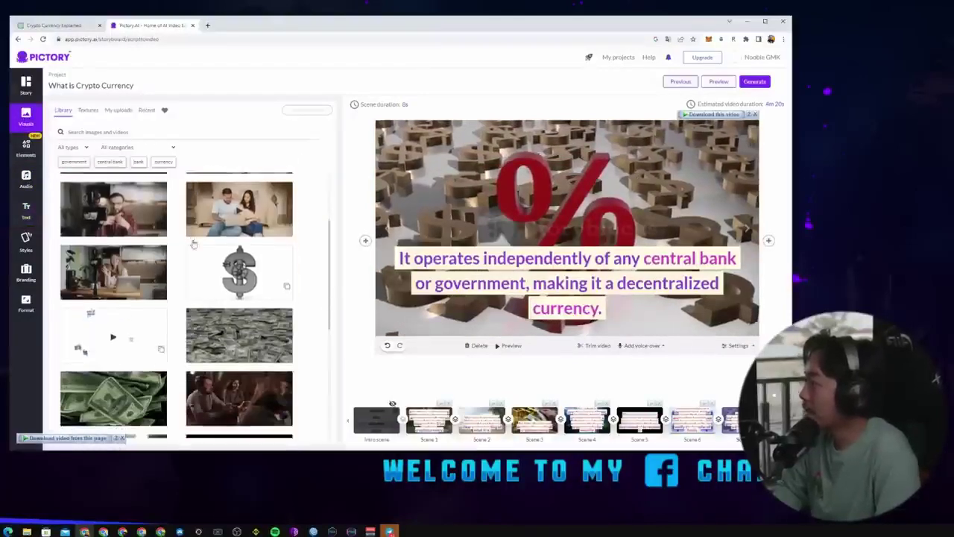
scroll(261, 256, "down", 3)
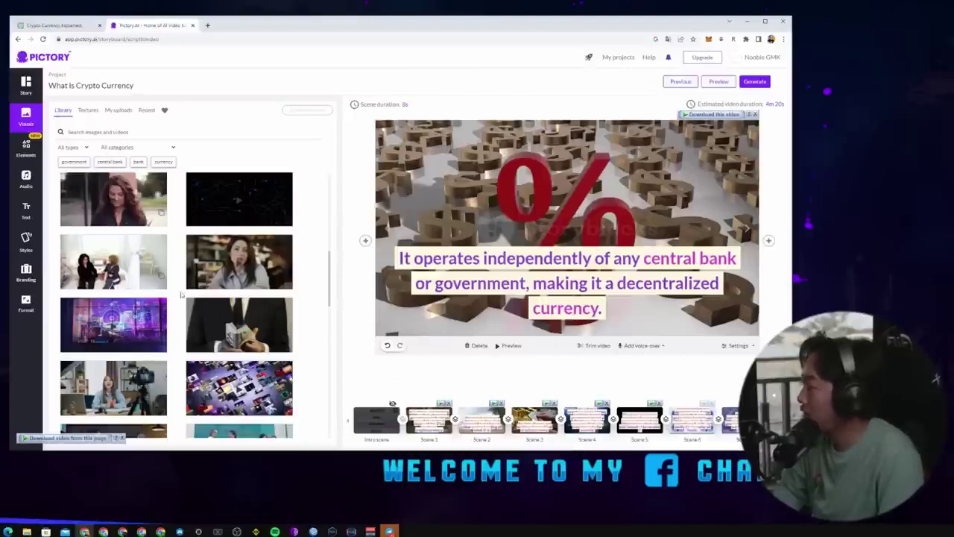
scroll(79, 272, "down", 2)
scroll(79, 273, "down", 3)
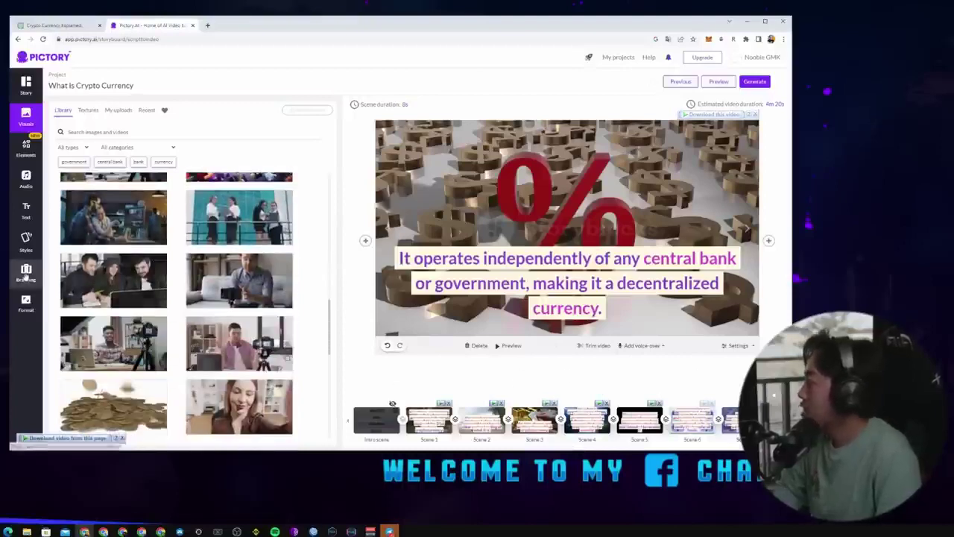
left_click(26, 272)
left_click(23, 252)
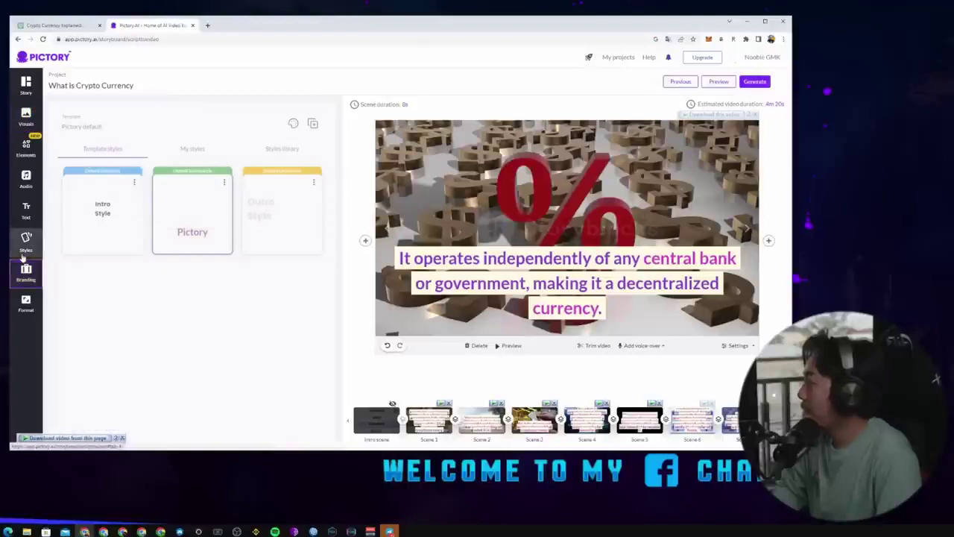
Look through the text formats, audio options and stickers, and return to the story's scene texts.
left_click(26, 210)
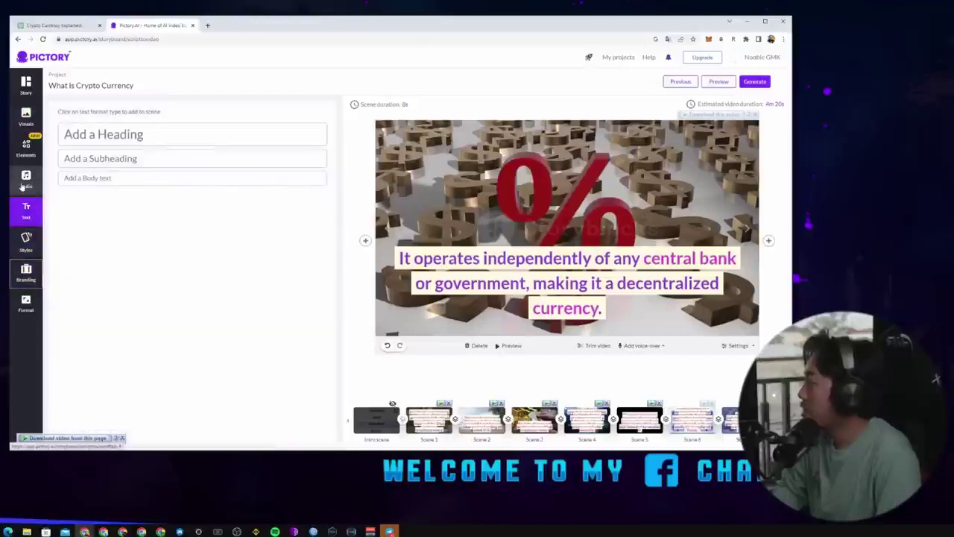
left_click(26, 177)
left_click(24, 147)
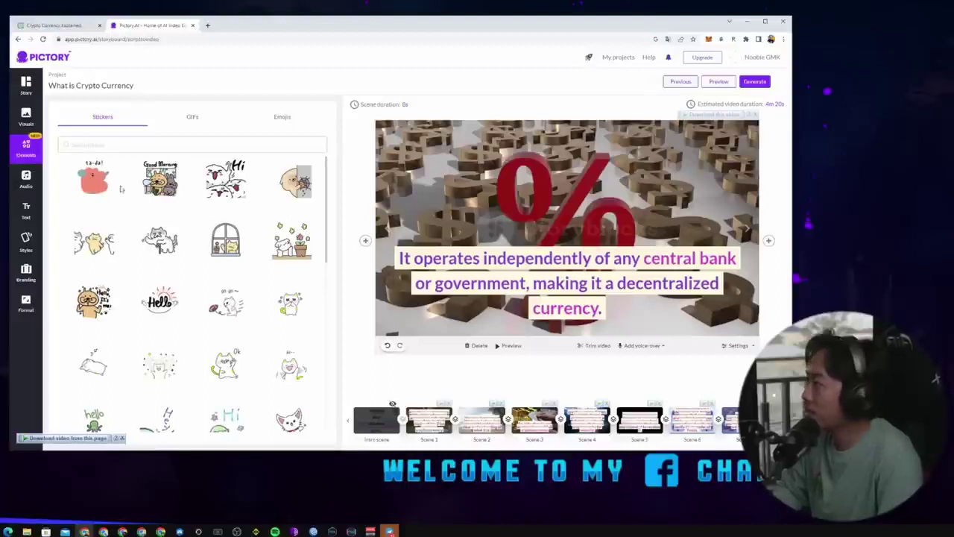
left_click(27, 91)
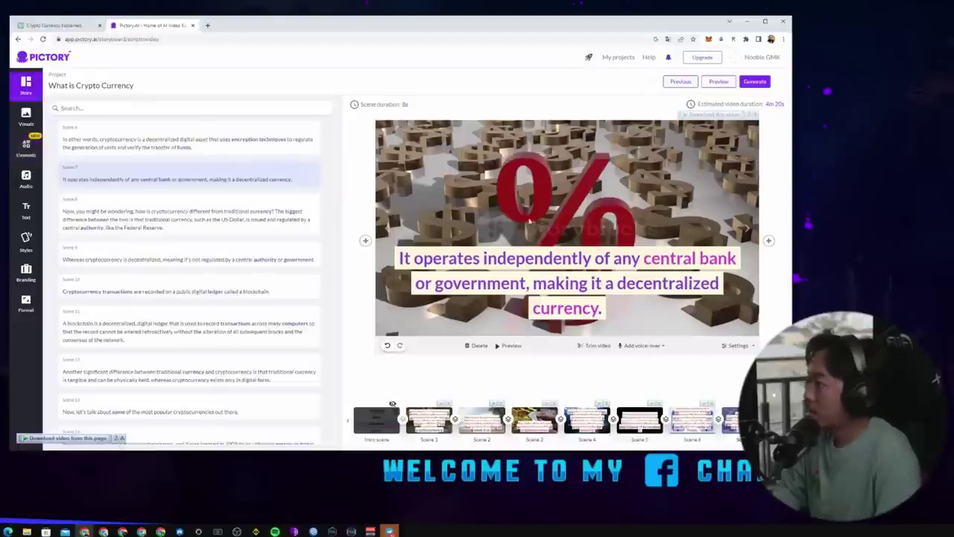
Generate the "What is Crypto Currency" storyboard as a video.
left_click(747, 82)
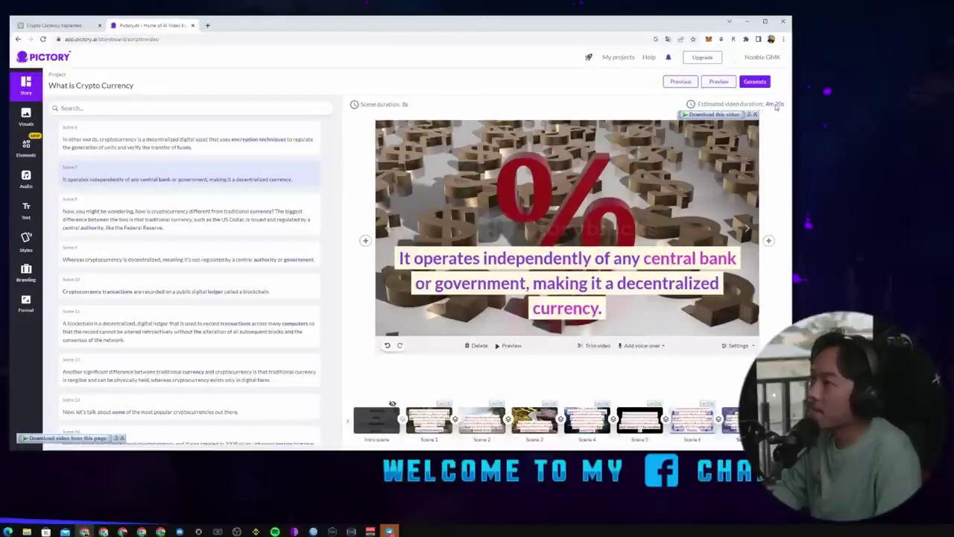
mouse_move(753, 83)
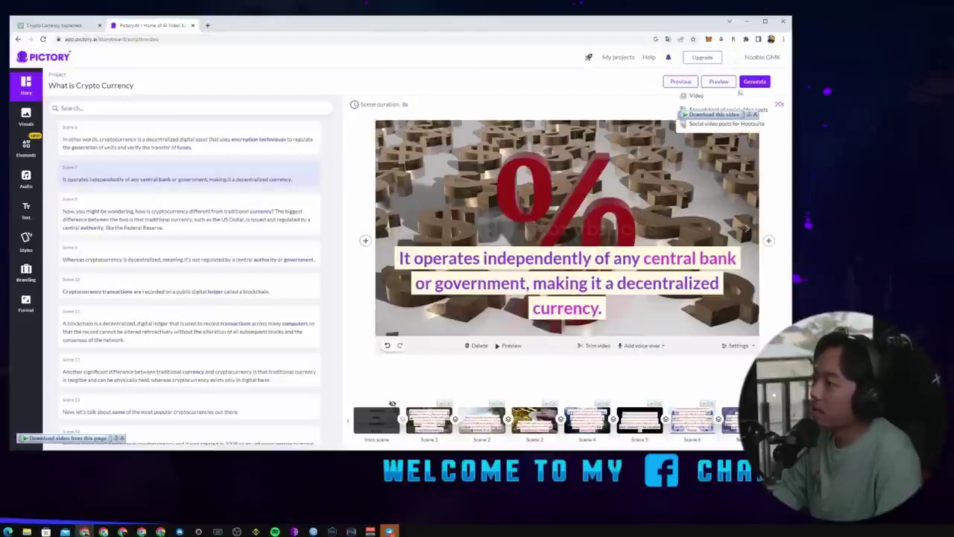
left_click(698, 96)
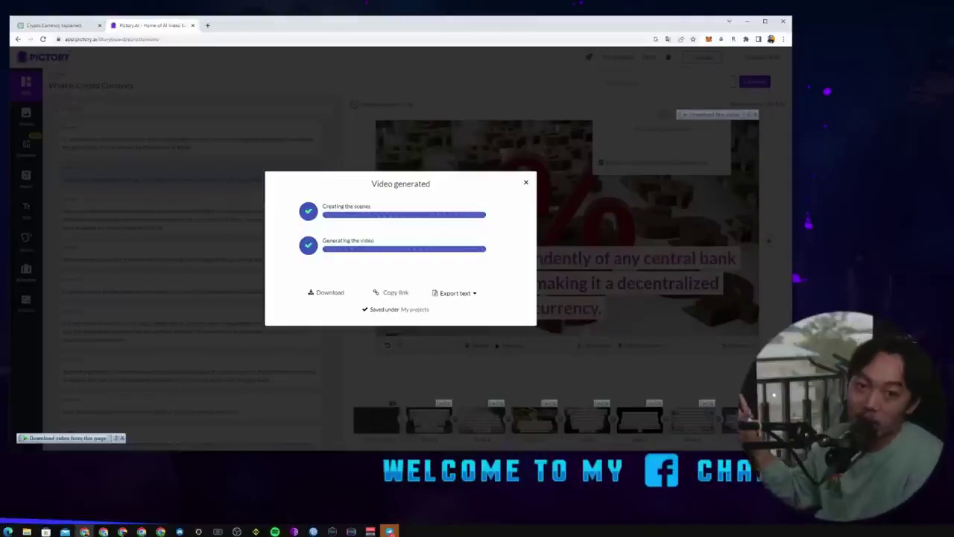
Download the generated video and open the downloaded MP4 file.
left_click(329, 296)
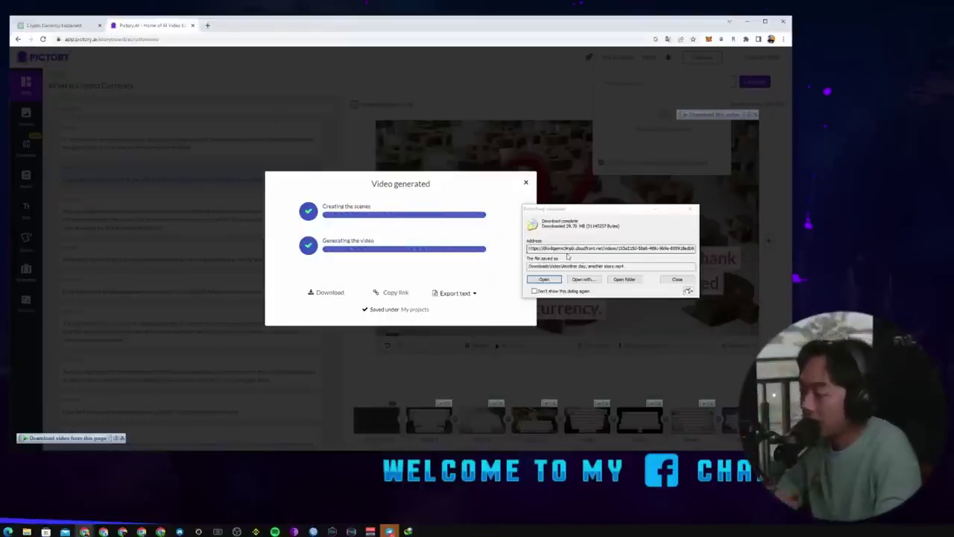
left_click(556, 282)
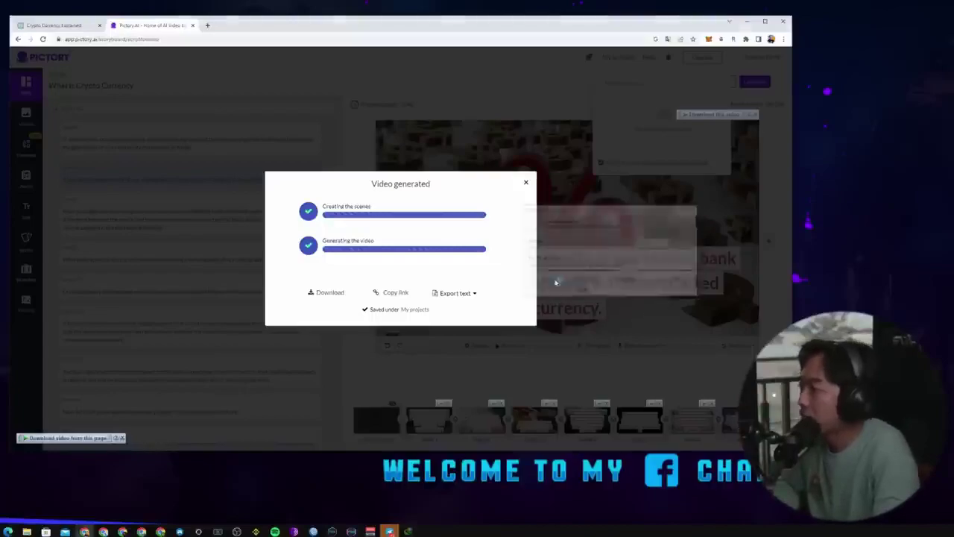